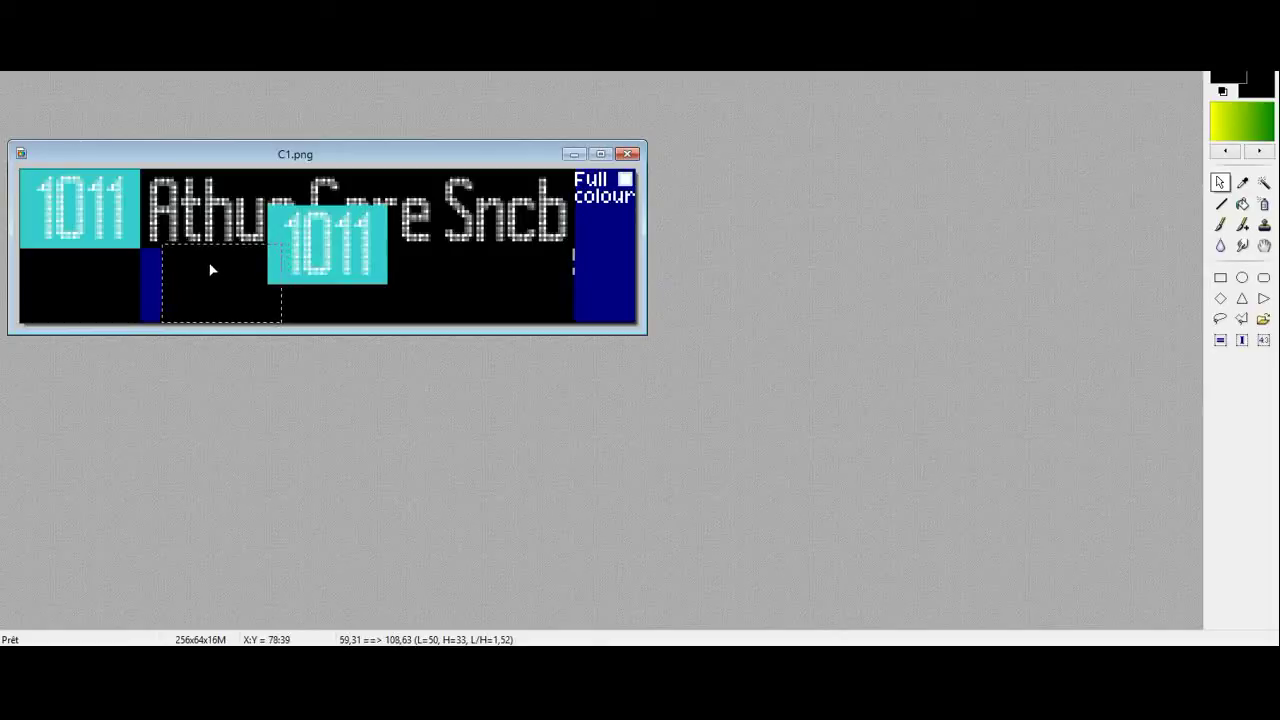
- Scale the pasted 1011 block to fit the lower area beside the narrow blue strip and apply it
{"action": "left_click_drag", "start_coordinate": [281, 245], "coordinate": [278, 249]}
{"action": "right_click", "coordinate": [260, 268]}
{"action": "left_click", "coordinate": [290, 274]}
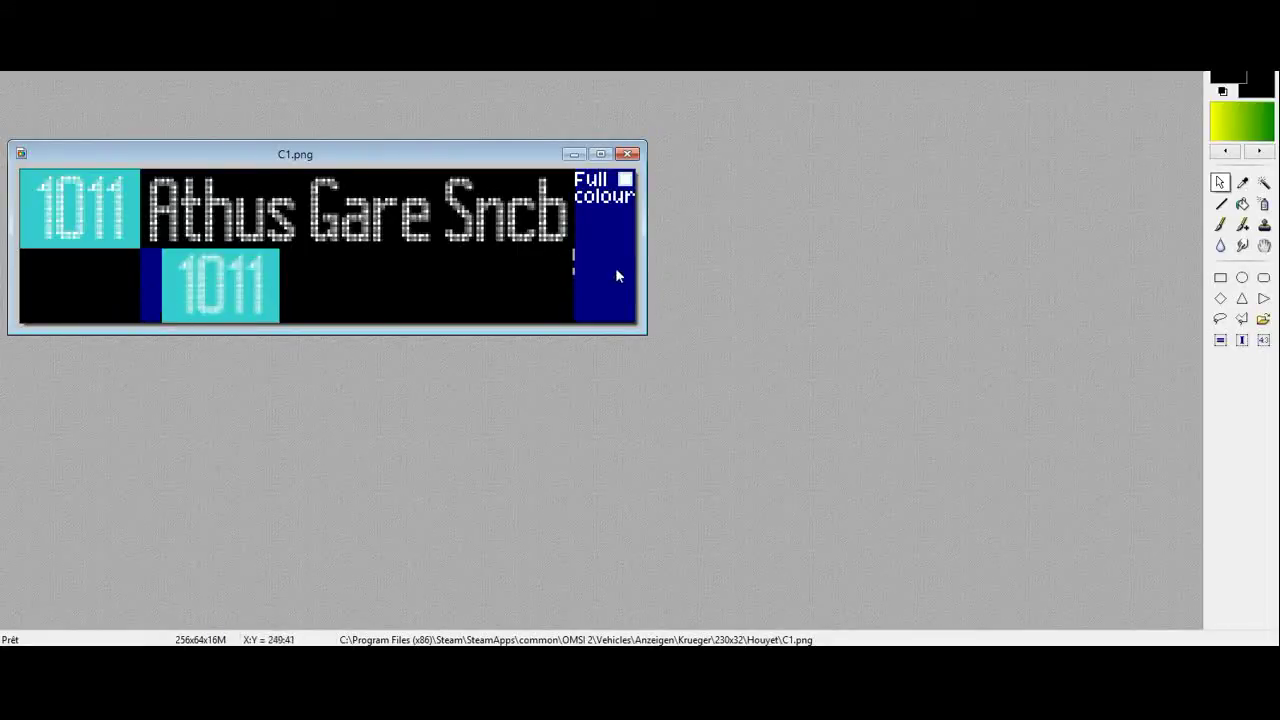
- Copy the large Athus Gare Sncb text area and paste it into the image as a floating selection
{"action": "left_click_drag", "start_coordinate": [143, 171], "coordinate": [566, 245]}
{"action": "right_click", "coordinate": [537, 236]}
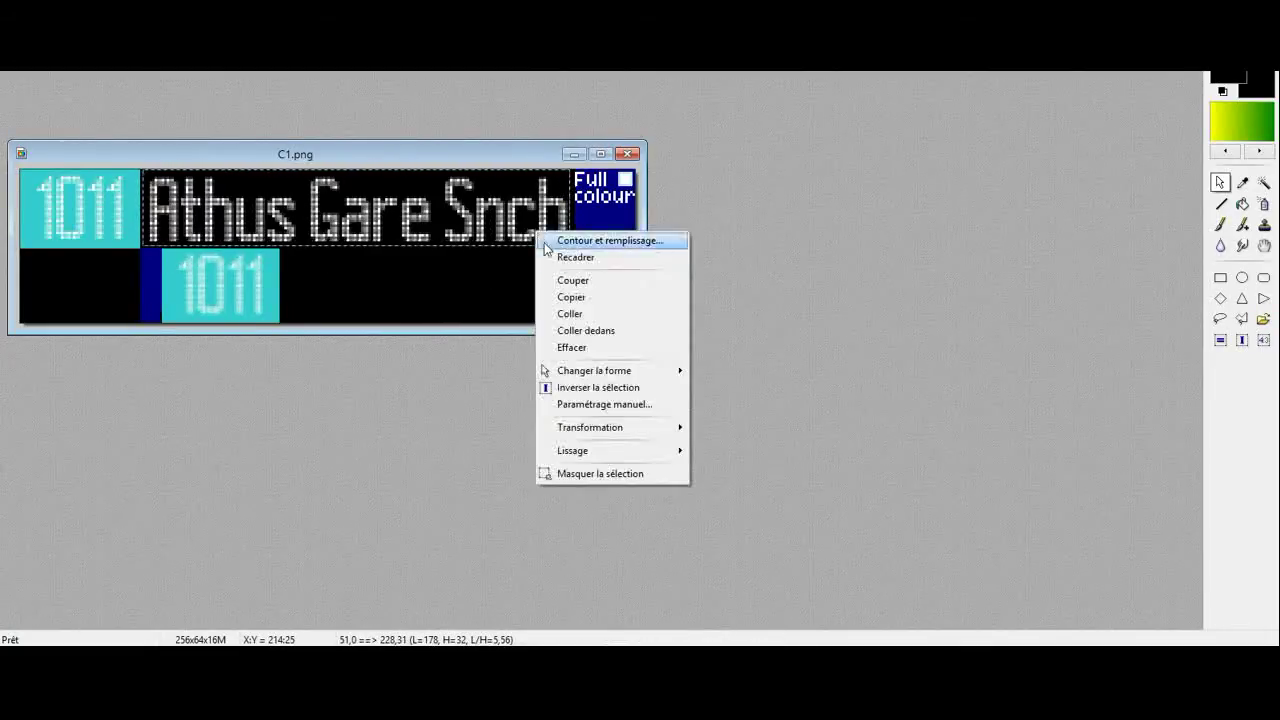
{"action": "left_click", "coordinate": [571, 297]}
{"action": "right_click", "coordinate": [415, 294]}
{"action": "left_click", "coordinate": [474, 396]}
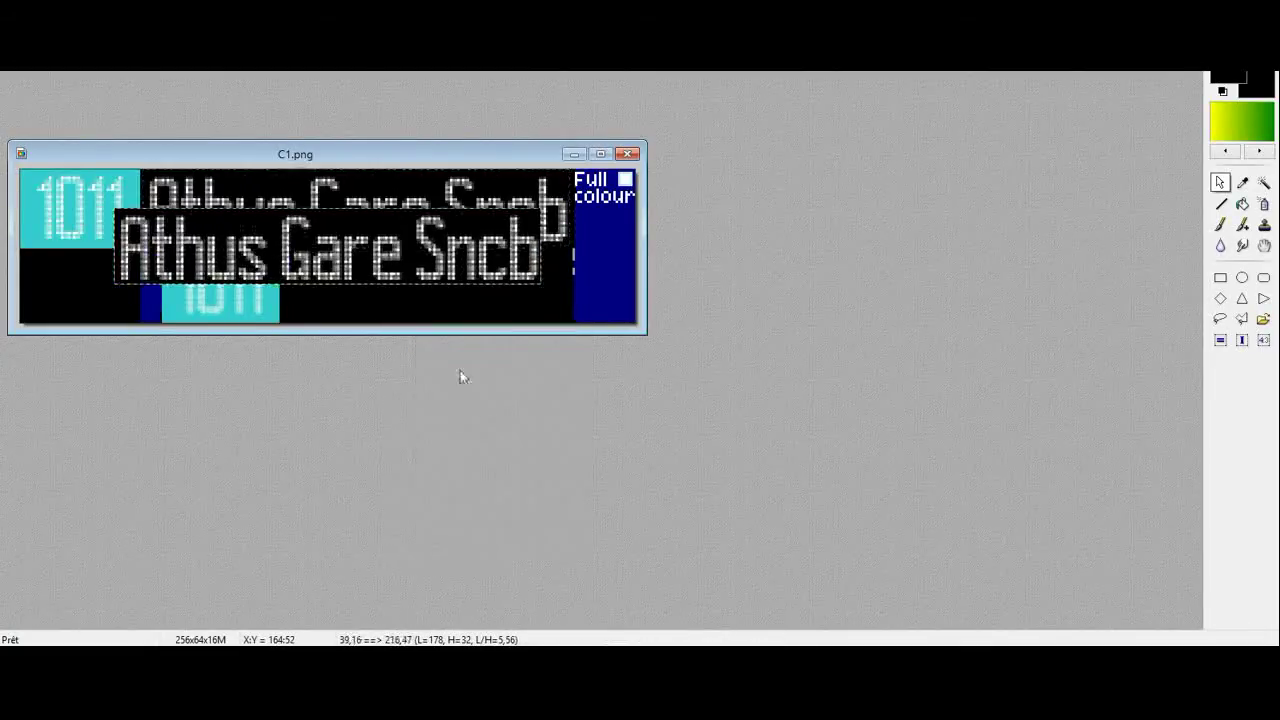
- Shrink the pasted Athus Gare Sncb text to fit the black area beside the lower 1011 block and apply it
{"action": "left_click_drag", "start_coordinate": [114, 208], "coordinate": [207, 240]}
{"action": "left_click_drag", "start_coordinate": [296, 274], "coordinate": [371, 302]}
{"action": "left_click_drag", "start_coordinate": [615, 293], "coordinate": [572, 291]}
{"action": "right_click", "coordinate": [473, 298]}
{"action": "left_click", "coordinate": [527, 305]}
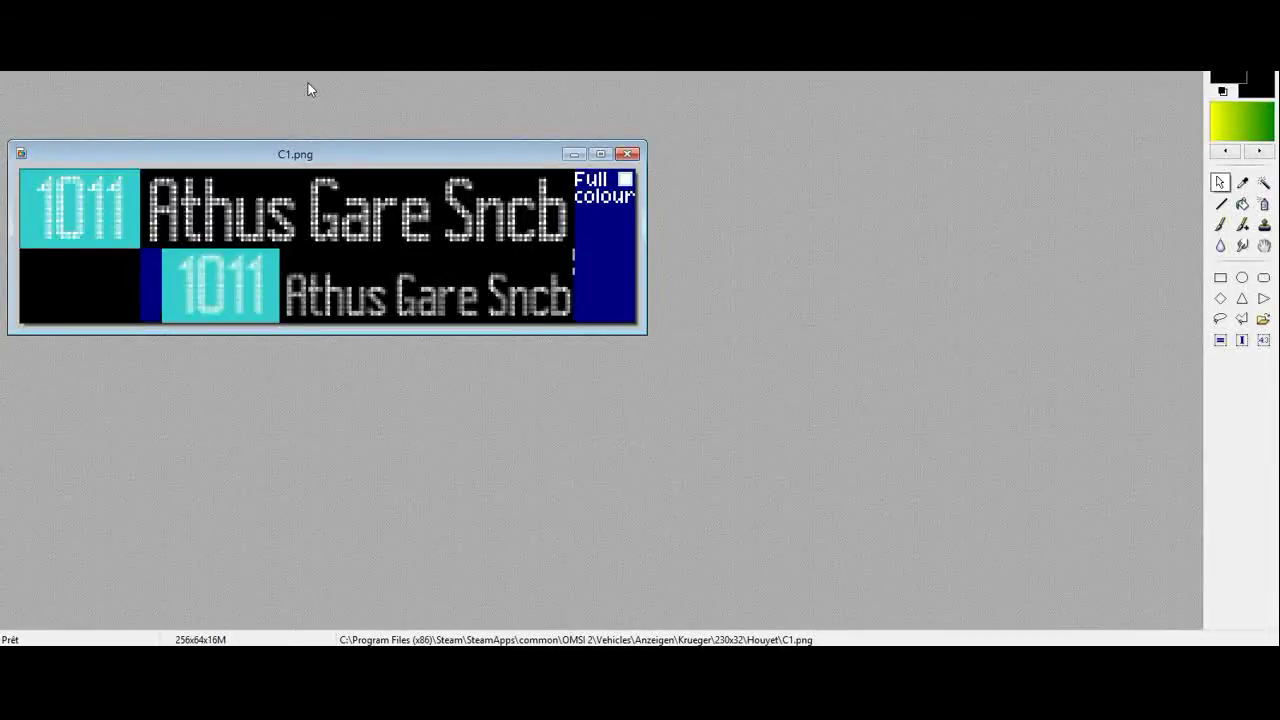
- Save the image to the desktop as 1011 in PNG format with no filtering
{"action": "left_click", "coordinate": [15, 62]}
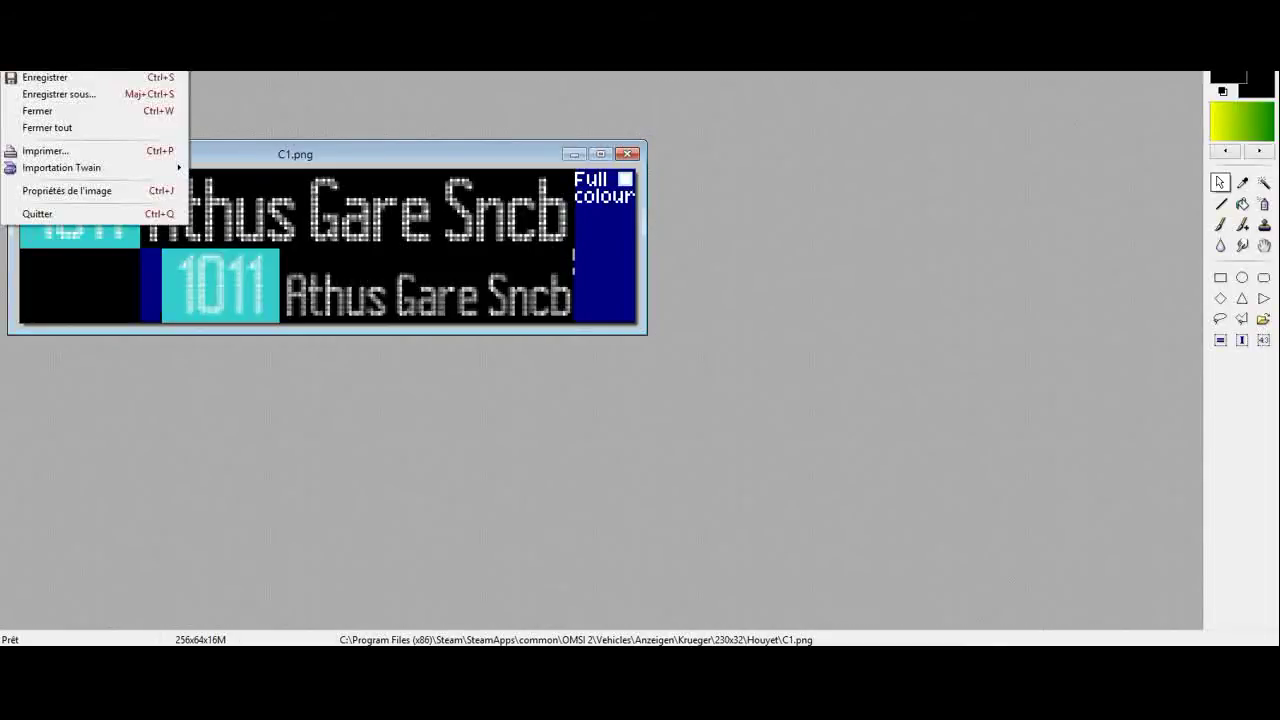
{"action": "left_click", "coordinate": [110, 94]}
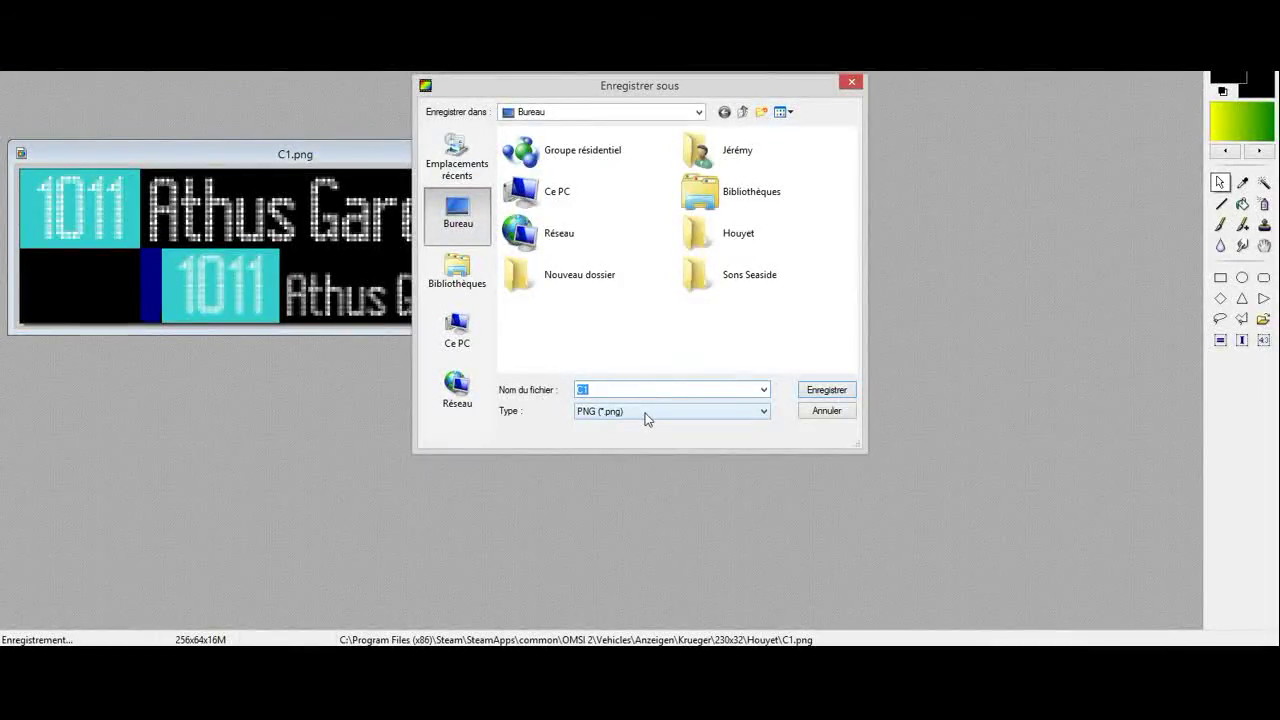
{"action": "key", "text": "BackSpace"}
{"action": "left_click", "coordinate": [822, 389]}
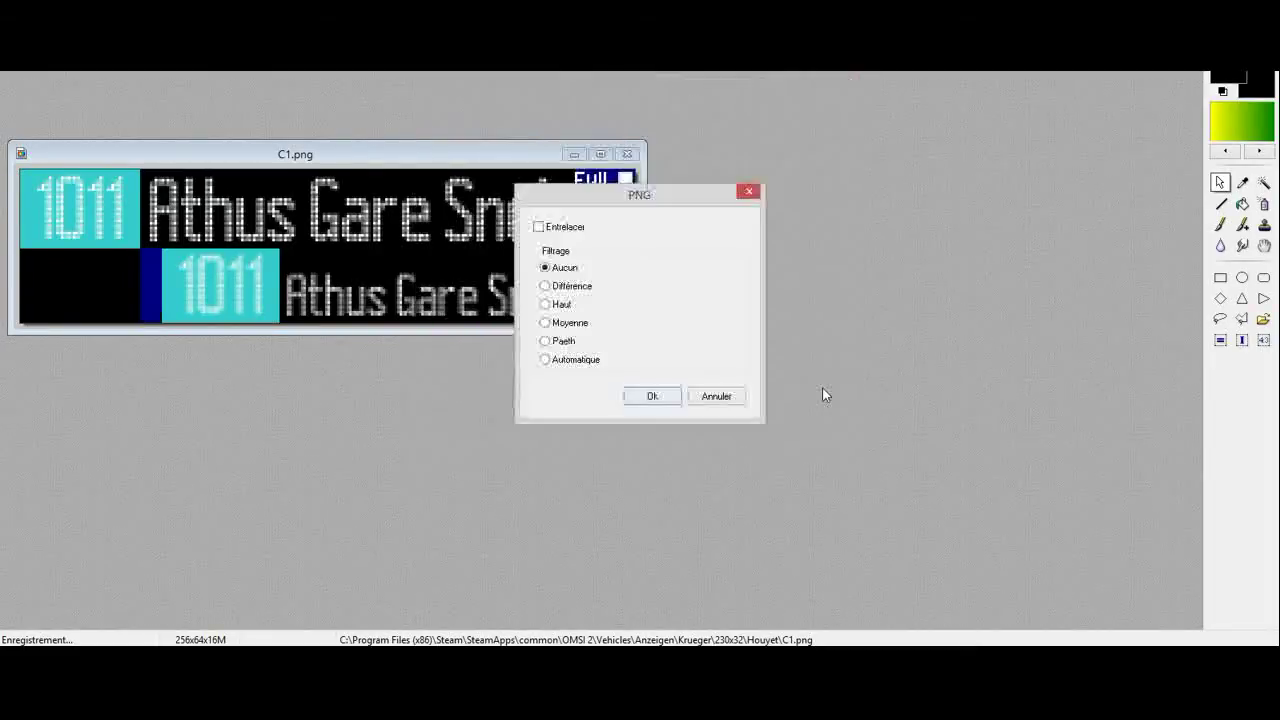
{"action": "left_click", "coordinate": [653, 397]}
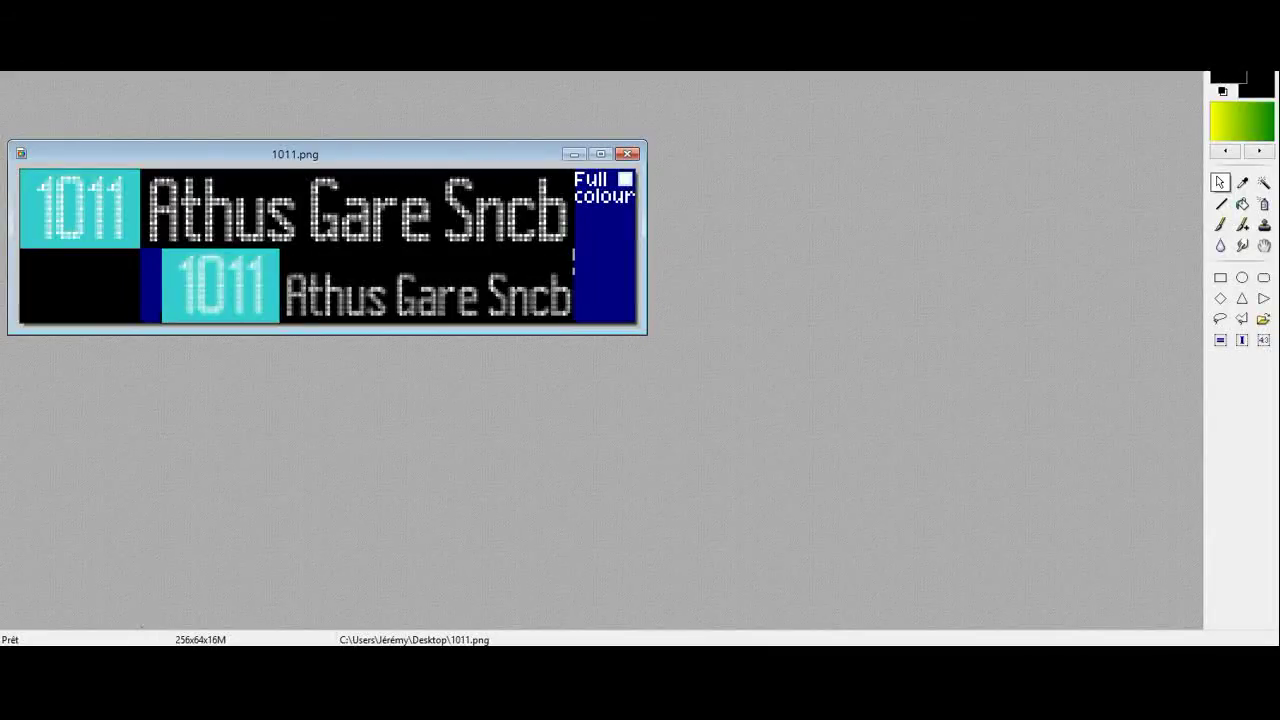
- Switch to the HOF Creator folder in File Explorer and look through the template files in its templates folder
{"action": "mouse_move", "coordinate": [192, 645]}
{"action": "left_click", "coordinate": [142, 582]}
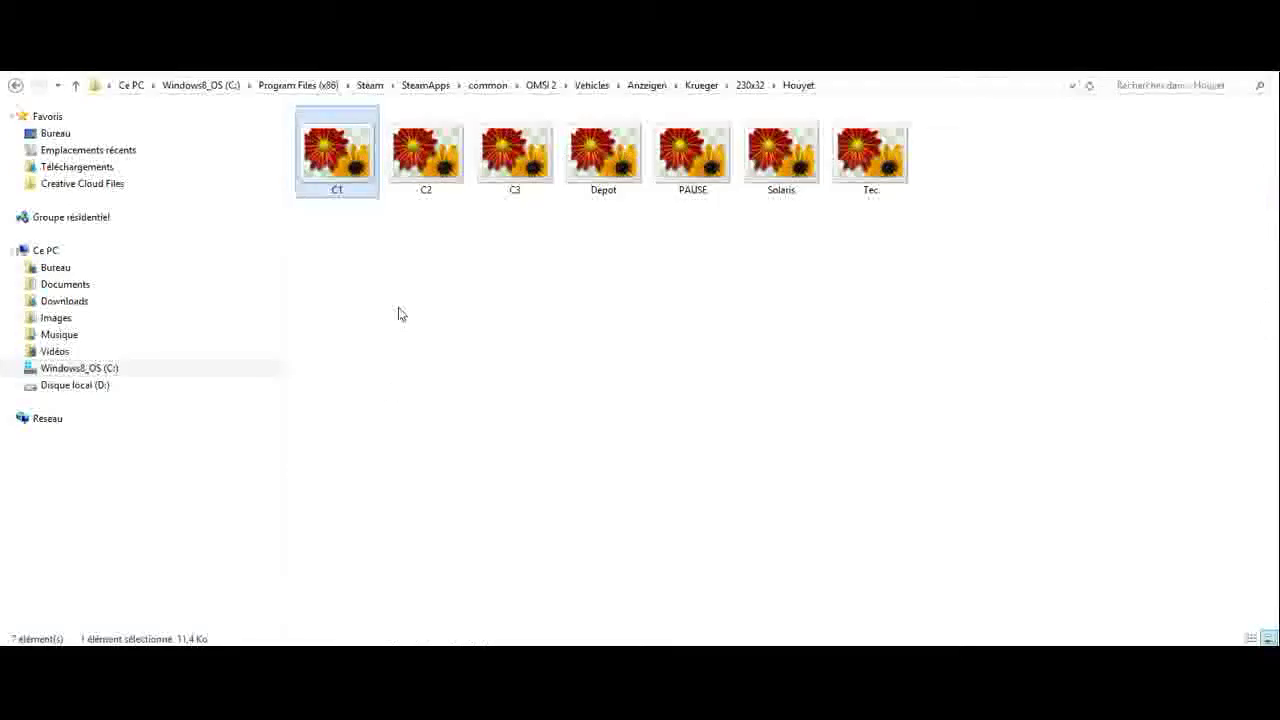
{"action": "mouse_move", "coordinate": [192, 645]}
{"action": "left_click", "coordinate": [302, 581]}
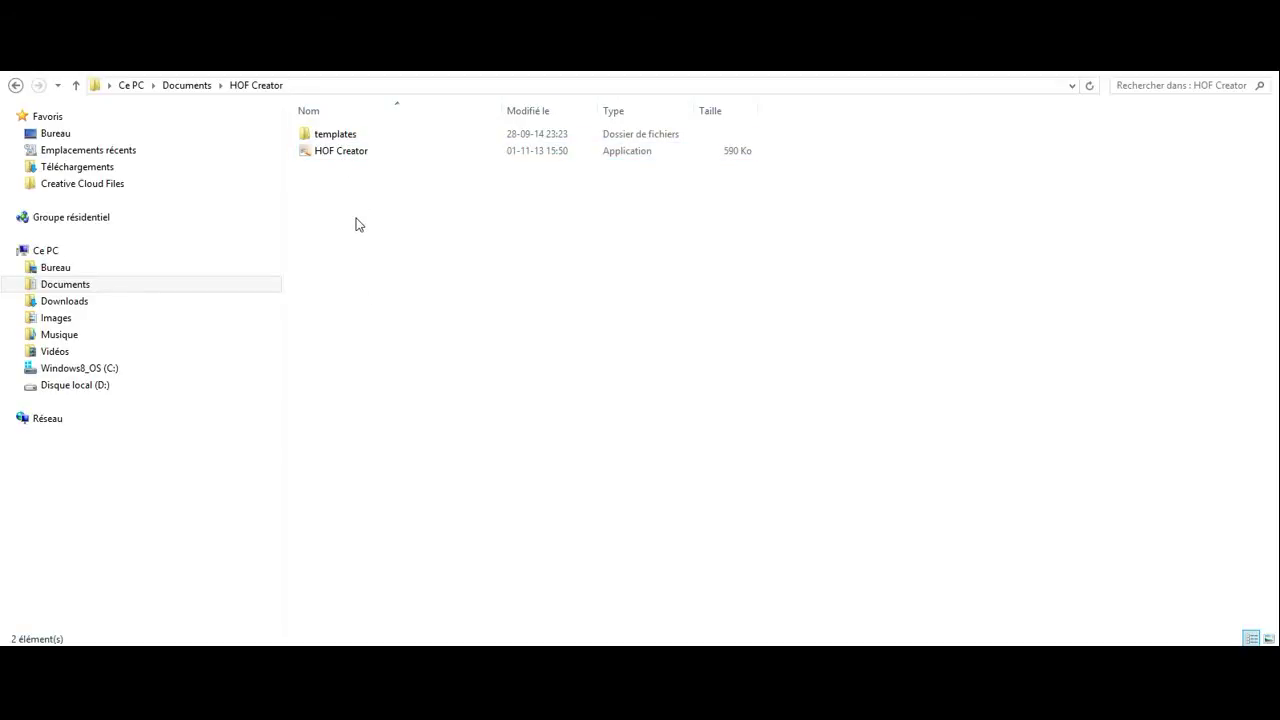
{"action": "double_click", "coordinate": [378, 137]}
{"action": "left_click_drag", "start_coordinate": [410, 262], "coordinate": [314, 120]}
{"action": "left_click", "coordinate": [449, 334]}
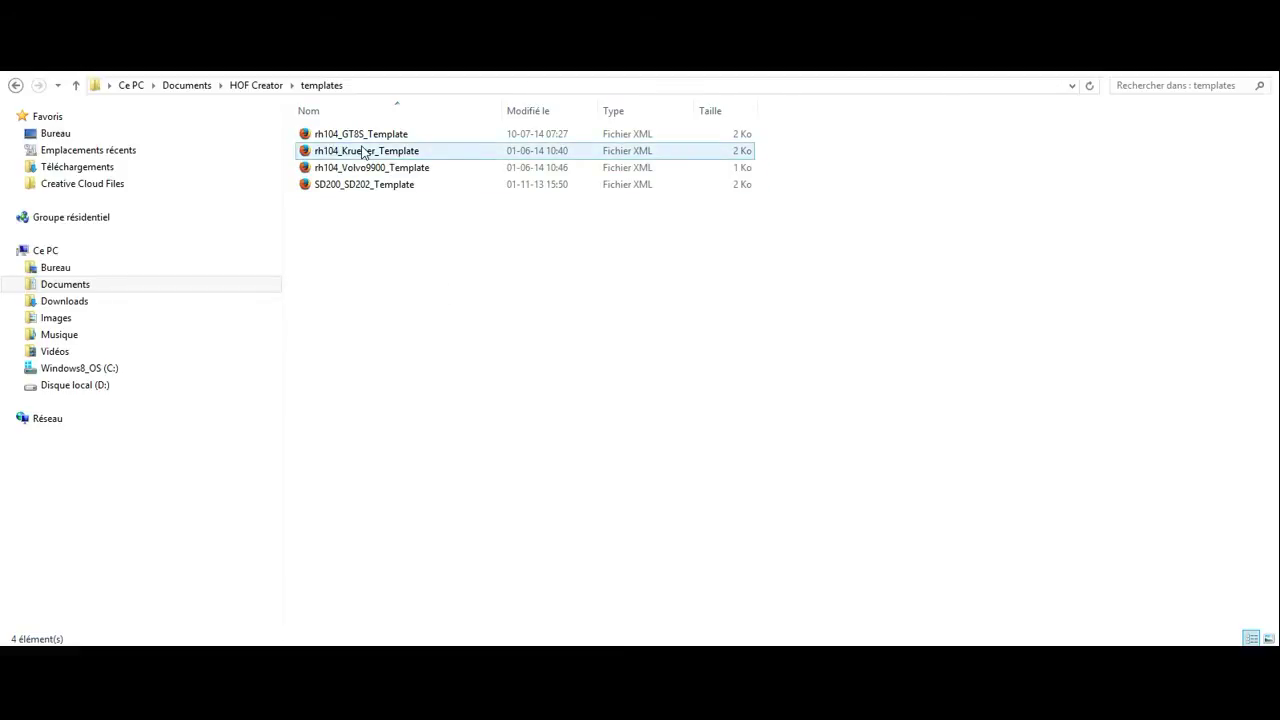
- Return to the HOF Creator folder and launch the HOF Creator application
{"action": "left_click", "coordinate": [243, 85]}
{"action": "double_click", "coordinate": [323, 156]}
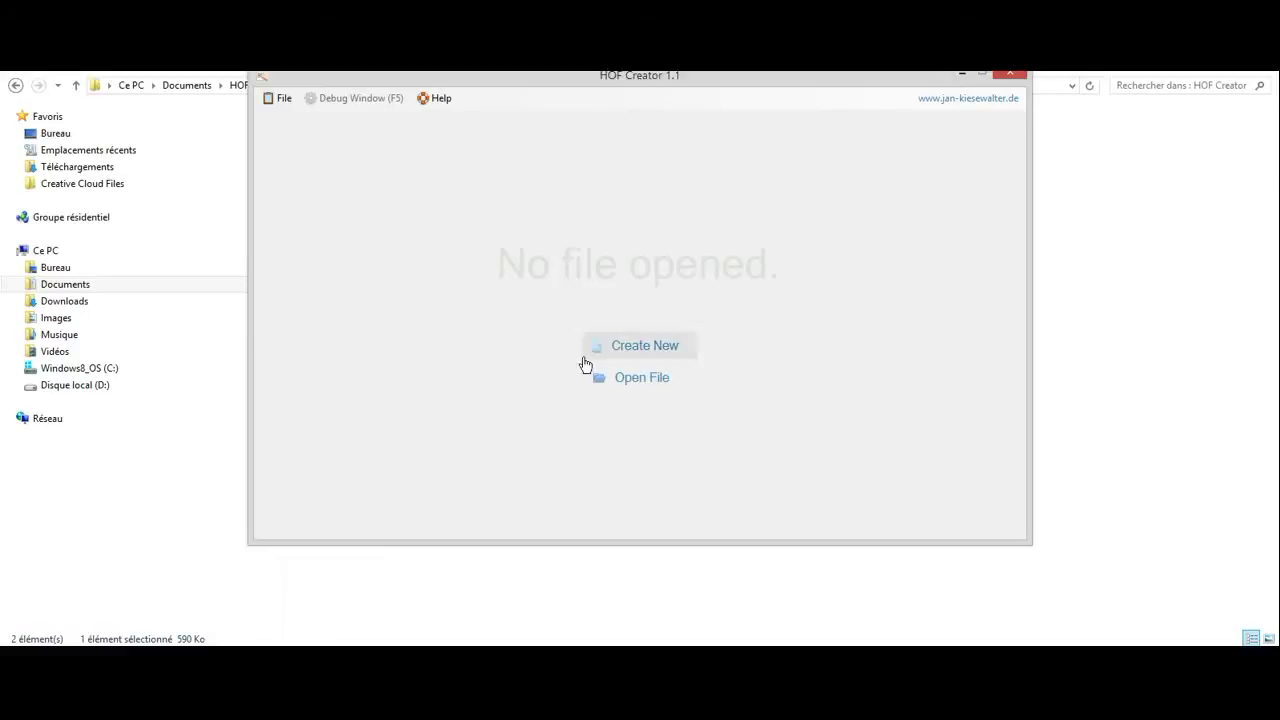
{"action": "left_click", "coordinate": [598, 375]}
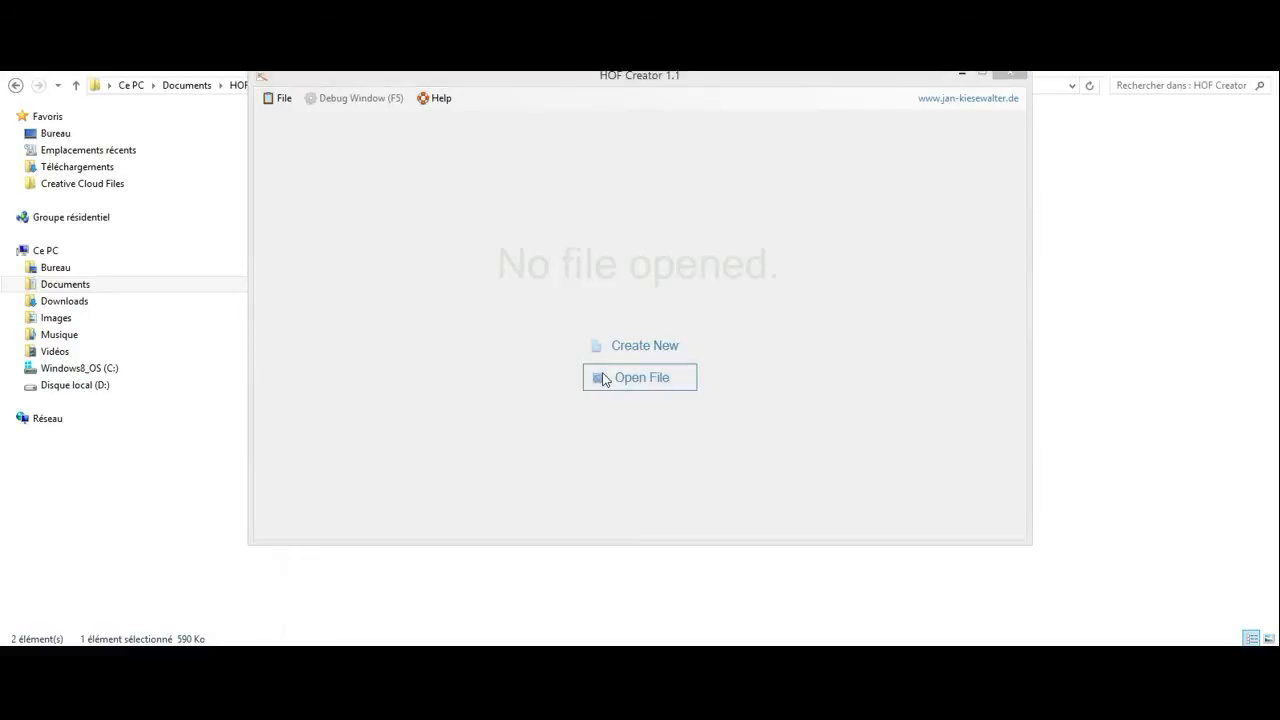
{"action": "left_click", "coordinate": [851, 446]}
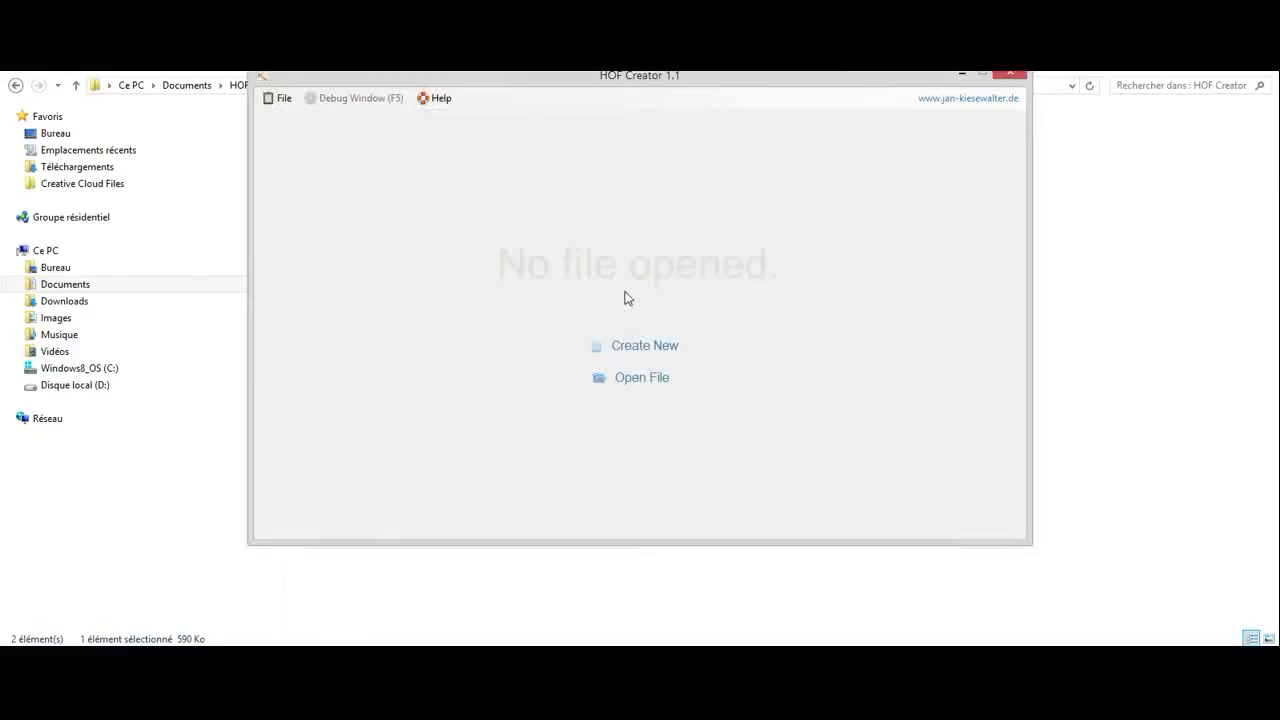
- Create a new HOF file from the NL202/NG202 Template and set its depot name to Test
{"action": "left_click", "coordinate": [625, 356]}
{"action": "left_click", "coordinate": [626, 295]}
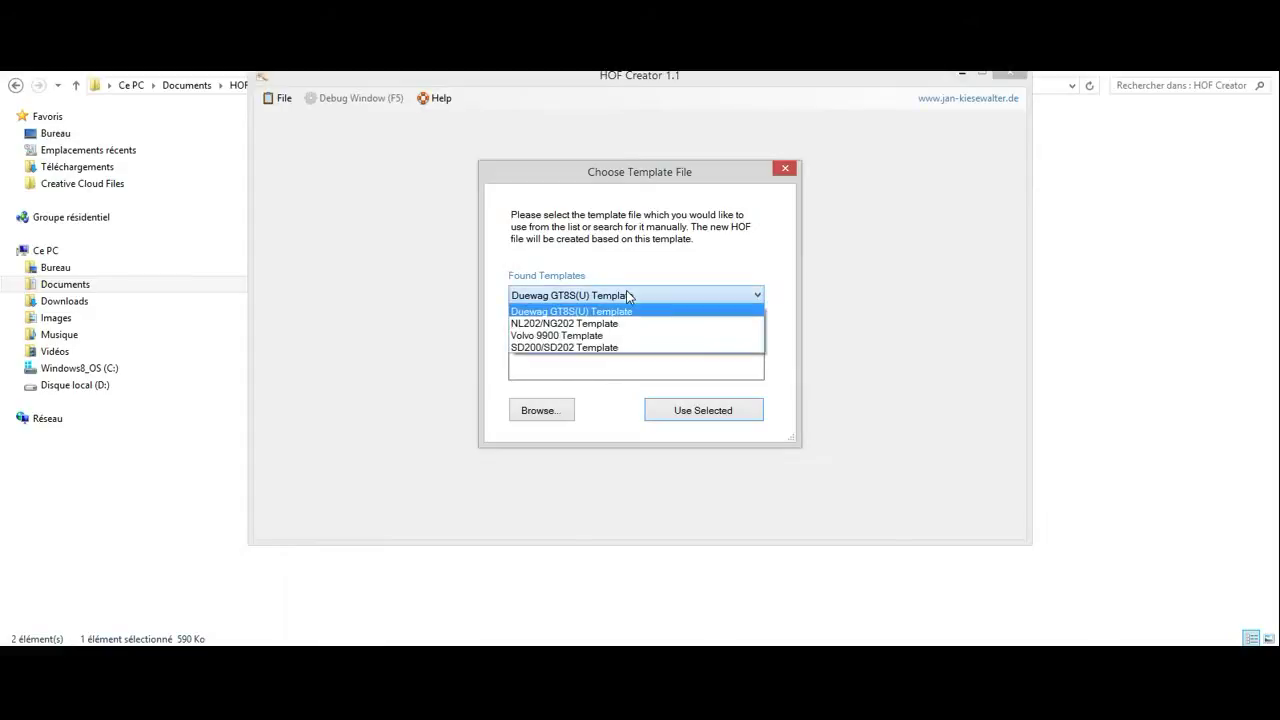
{"action": "left_click", "coordinate": [632, 324]}
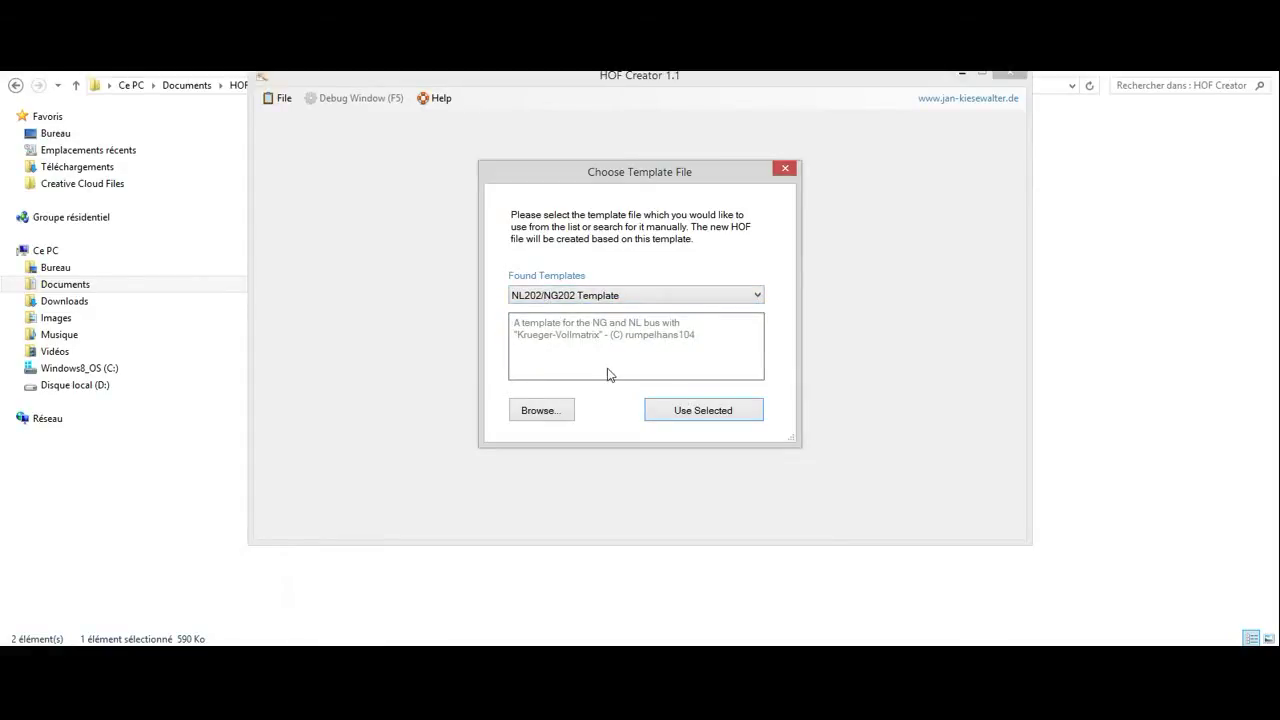
{"action": "left_click", "coordinate": [665, 410]}
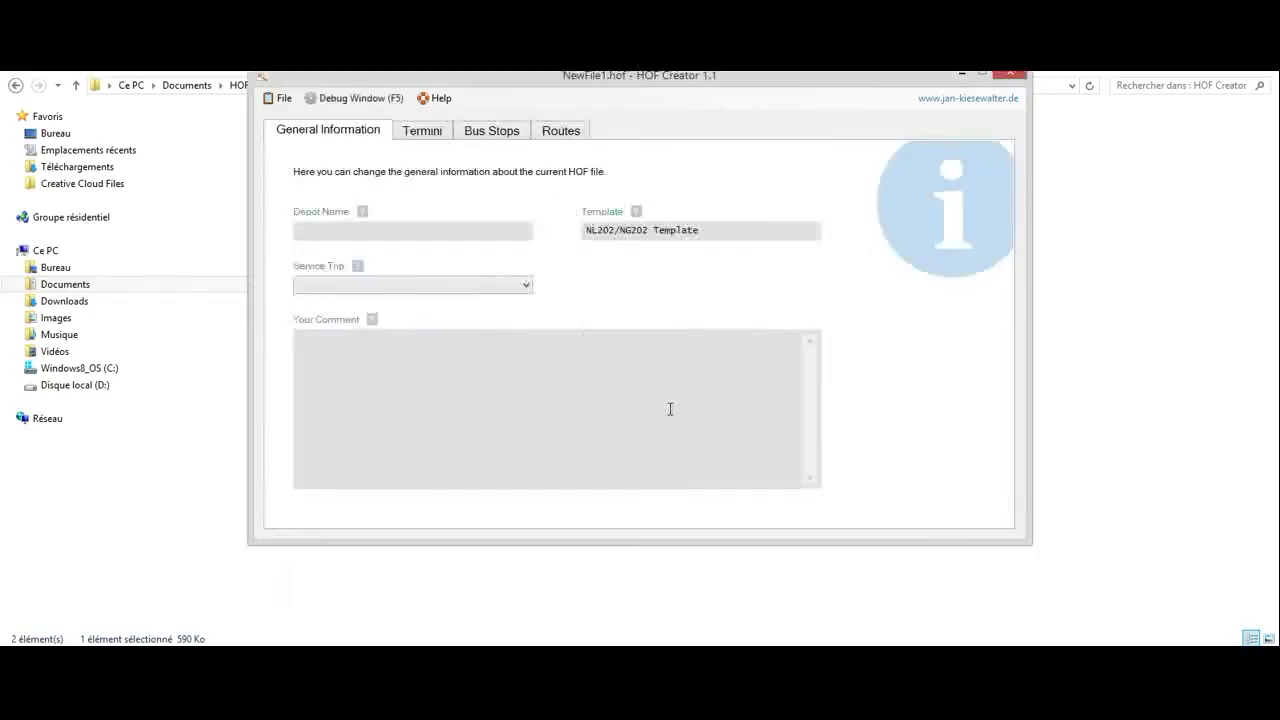
{"action": "left_click", "coordinate": [435, 230]}
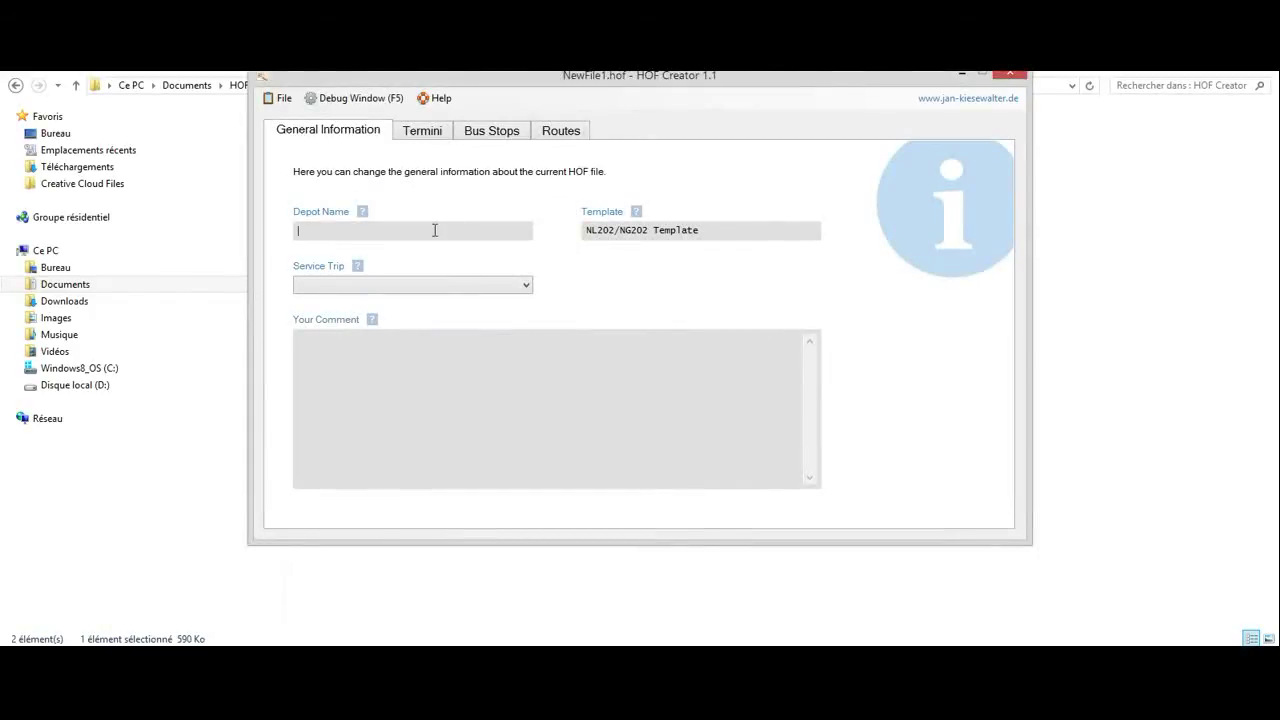
{"action": "type", "text": "Test"}
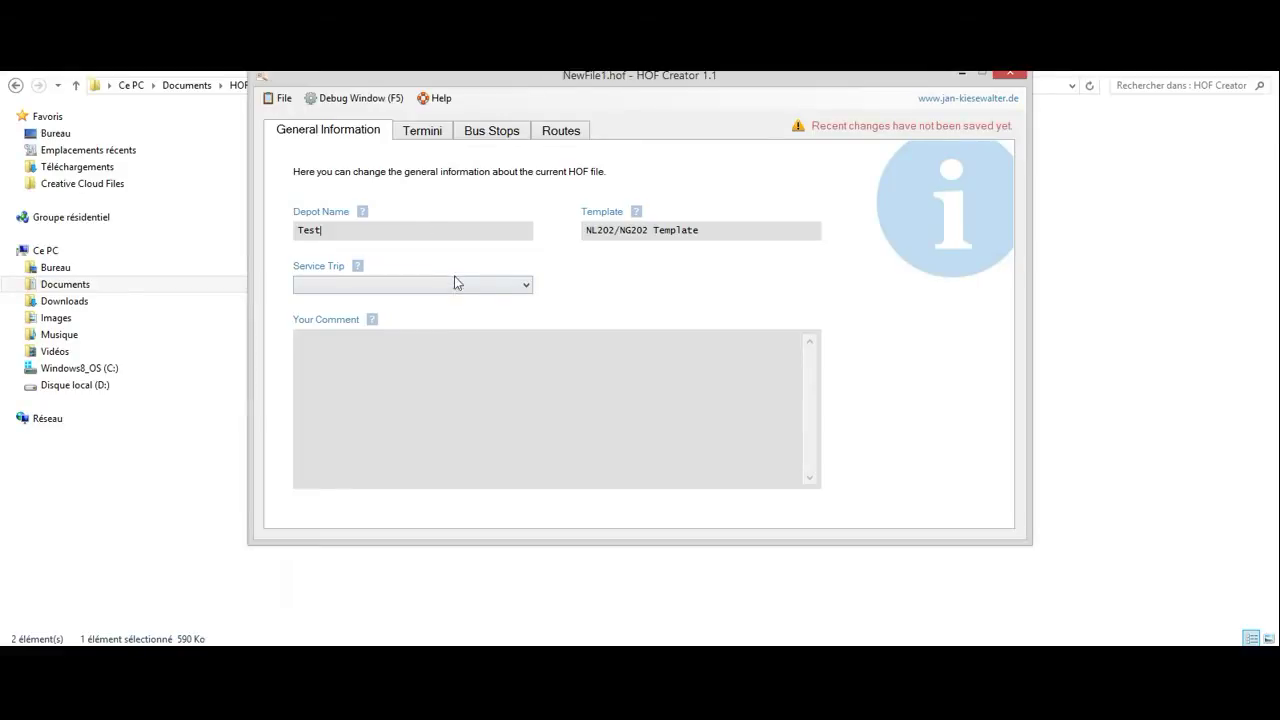
- Add two new entries to the list of termini
{"action": "left_click", "coordinate": [425, 130]}
{"action": "left_click", "coordinate": [352, 462]}
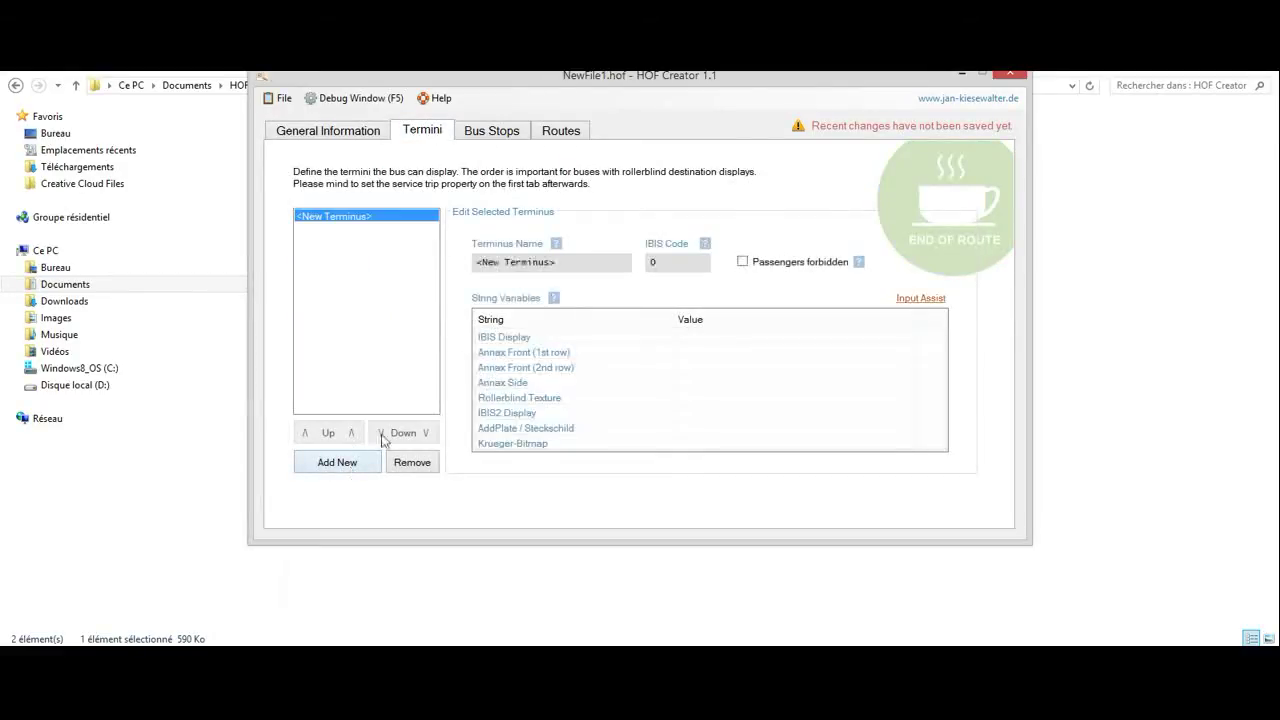
{"action": "left_click", "coordinate": [358, 462]}
- Name the first terminus 1011 Athus and set its IBIS code to 100
{"action": "left_click", "coordinate": [396, 218]}
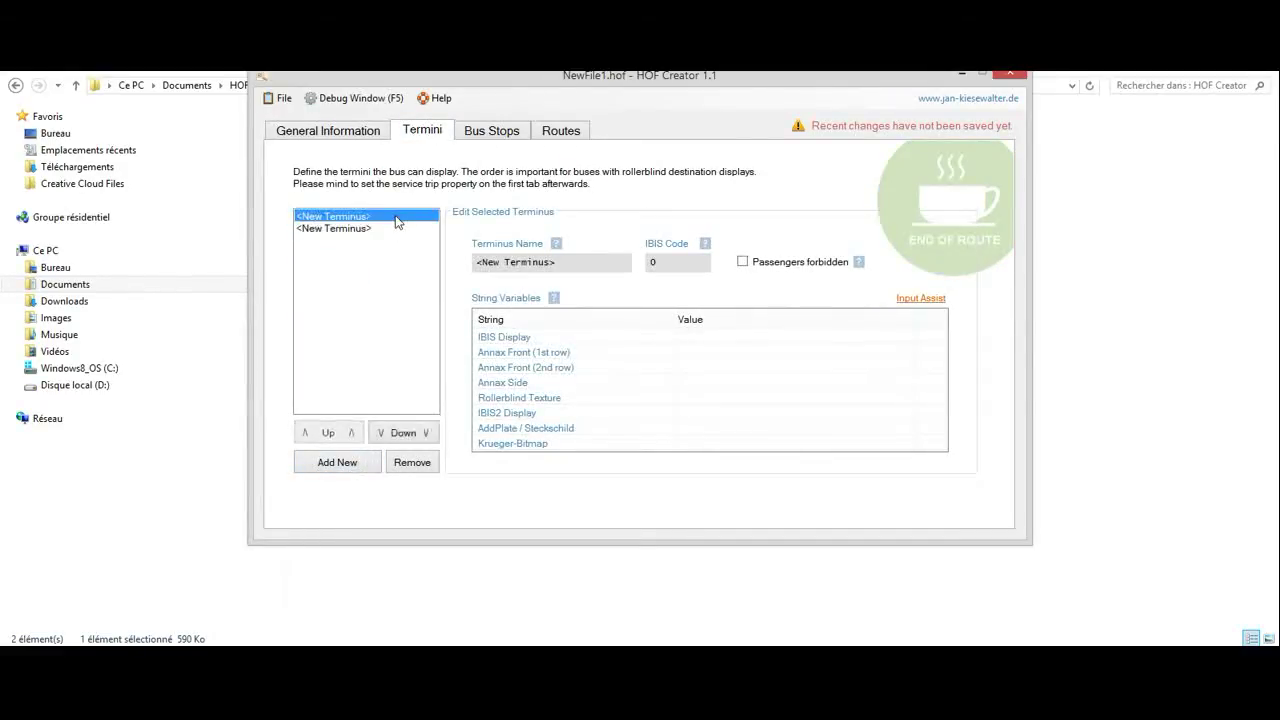
{"action": "left_click_drag", "start_coordinate": [578, 259], "coordinate": [535, 295]}
{"action": "key", "text": "BackSpace"}
{"action": "type", "text": "1011 Athus"}
{"action": "double_click", "coordinate": [666, 263]}
{"action": "type", "text": "10"}
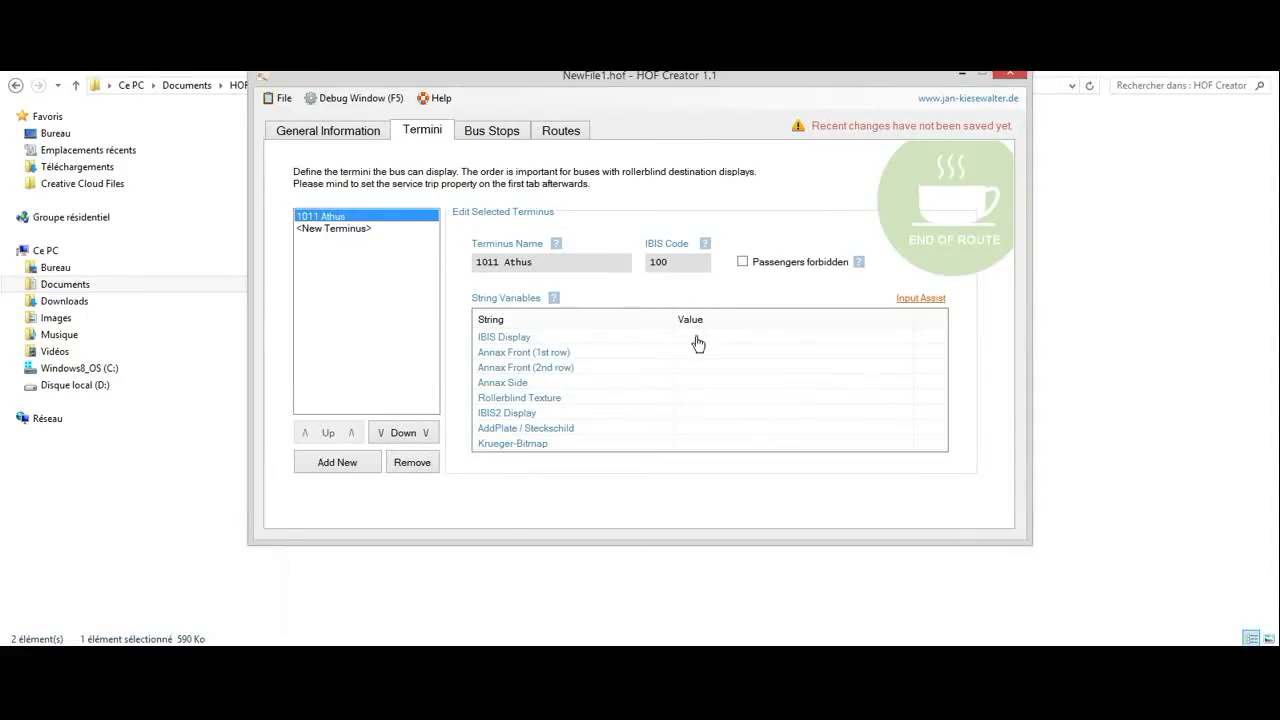
- Set the IBIS Display, Annax Front (1st row) and Annax Side strings of the 1011 Athus terminus to 1011*Athus
{"action": "double_click", "coordinate": [695, 337]}
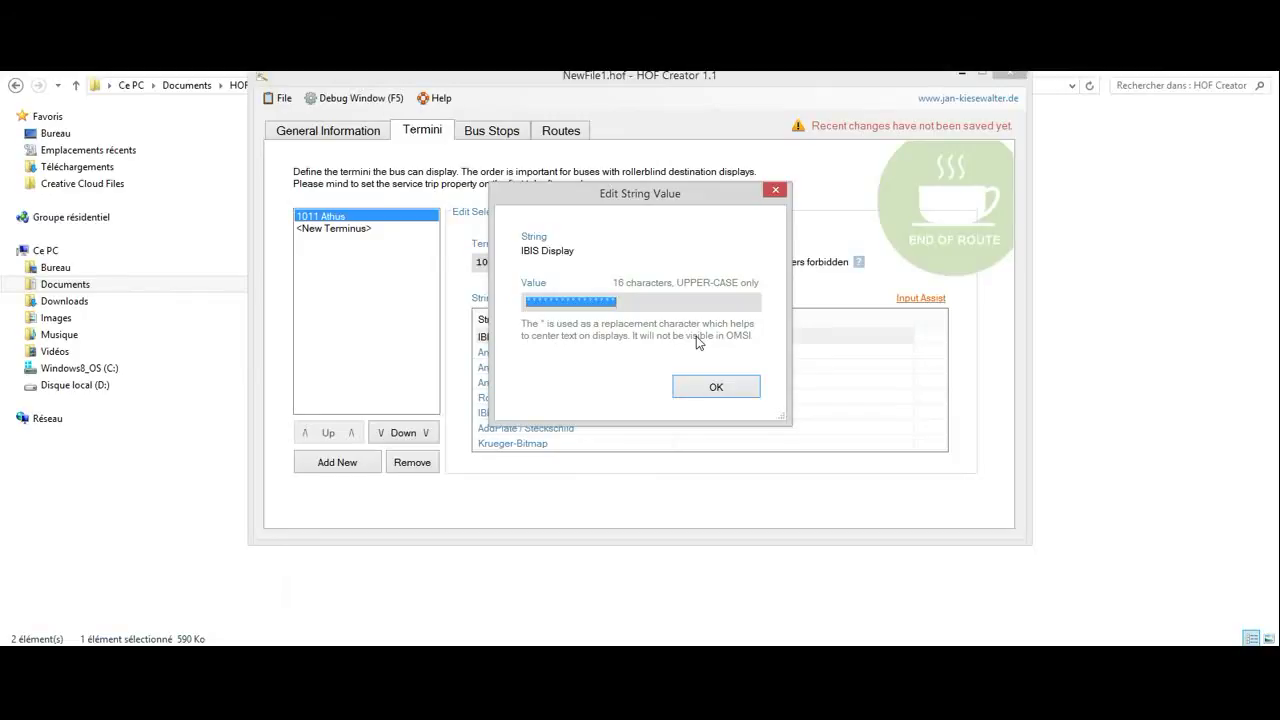
{"action": "type", "text": "1011*Athus"}
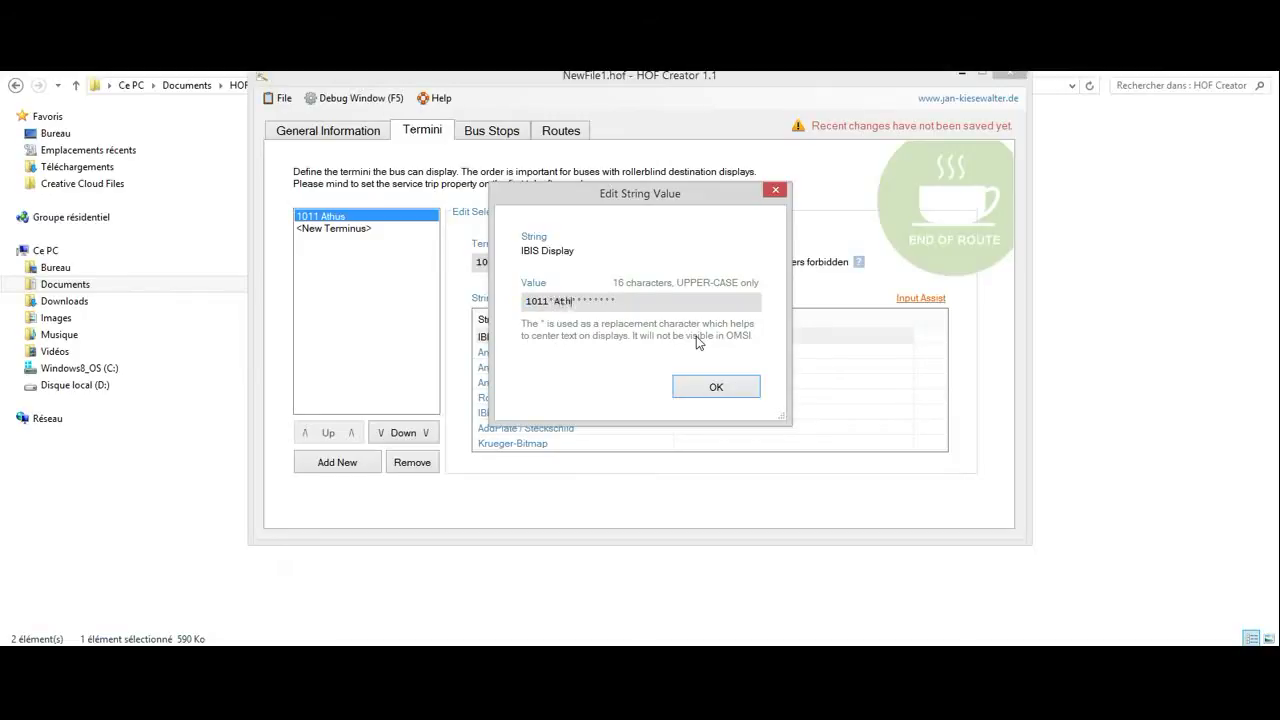
{"action": "left_click", "coordinate": [714, 386]}
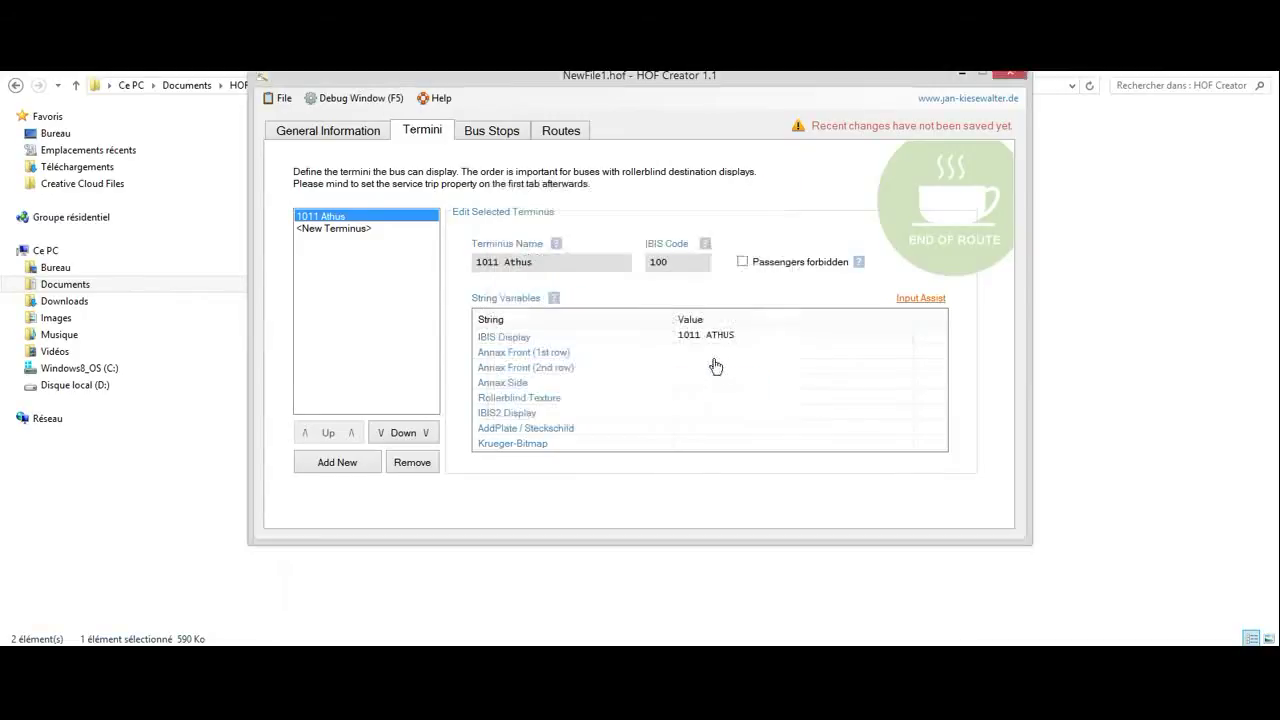
{"action": "double_click", "coordinate": [716, 354]}
{"action": "type", "text": "1011*Athus"}
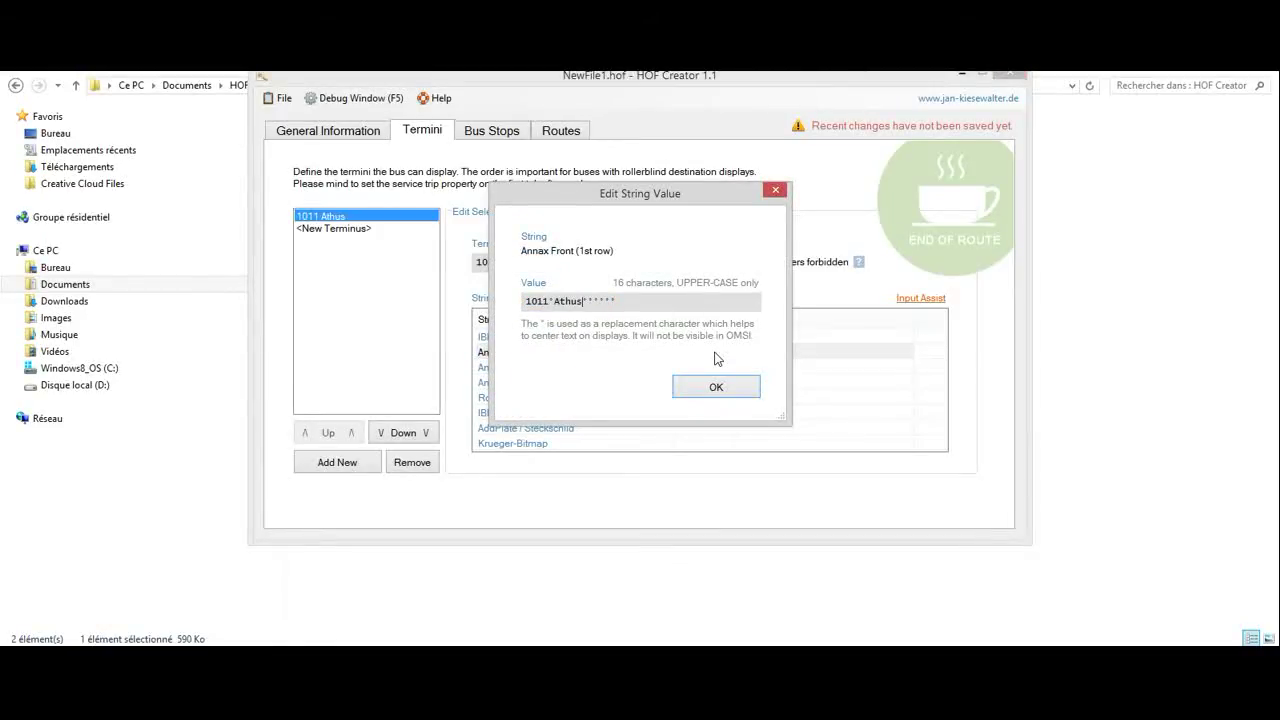
{"action": "left_click", "coordinate": [716, 388]}
{"action": "double_click", "coordinate": [716, 386]}
{"action": "type", "text": "1011*Athus"}
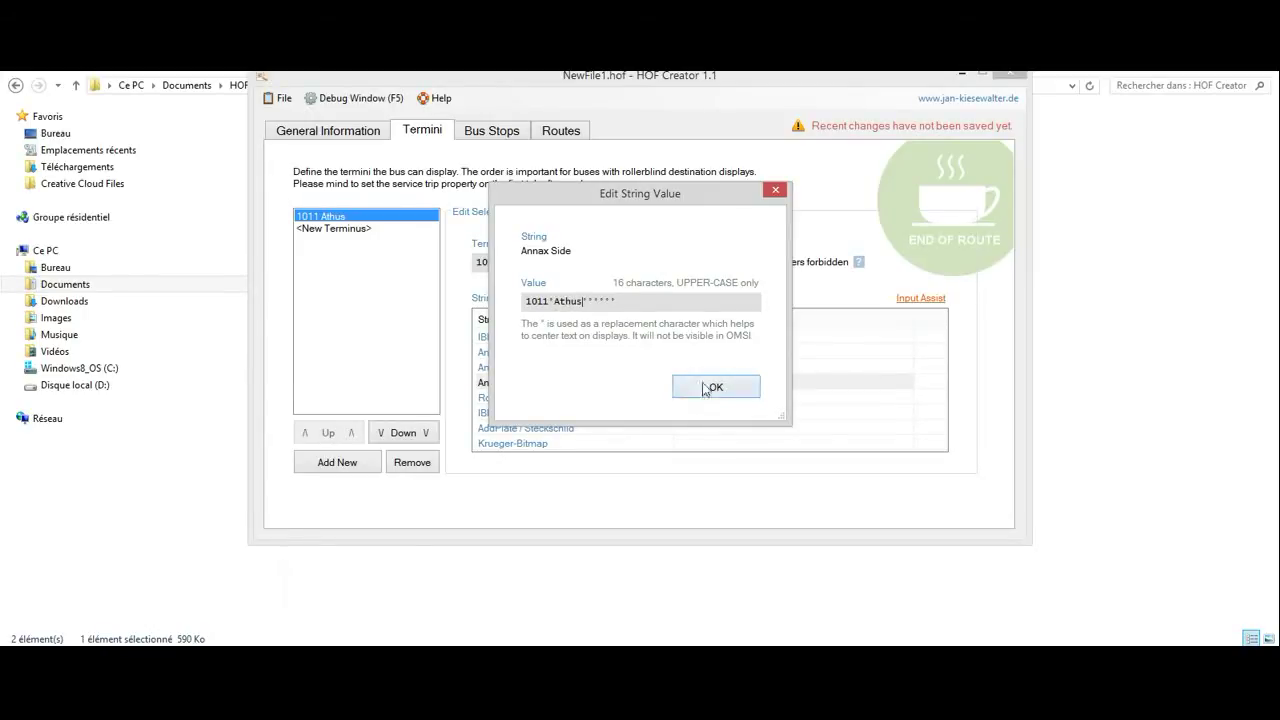
{"action": "left_click", "coordinate": [716, 388]}
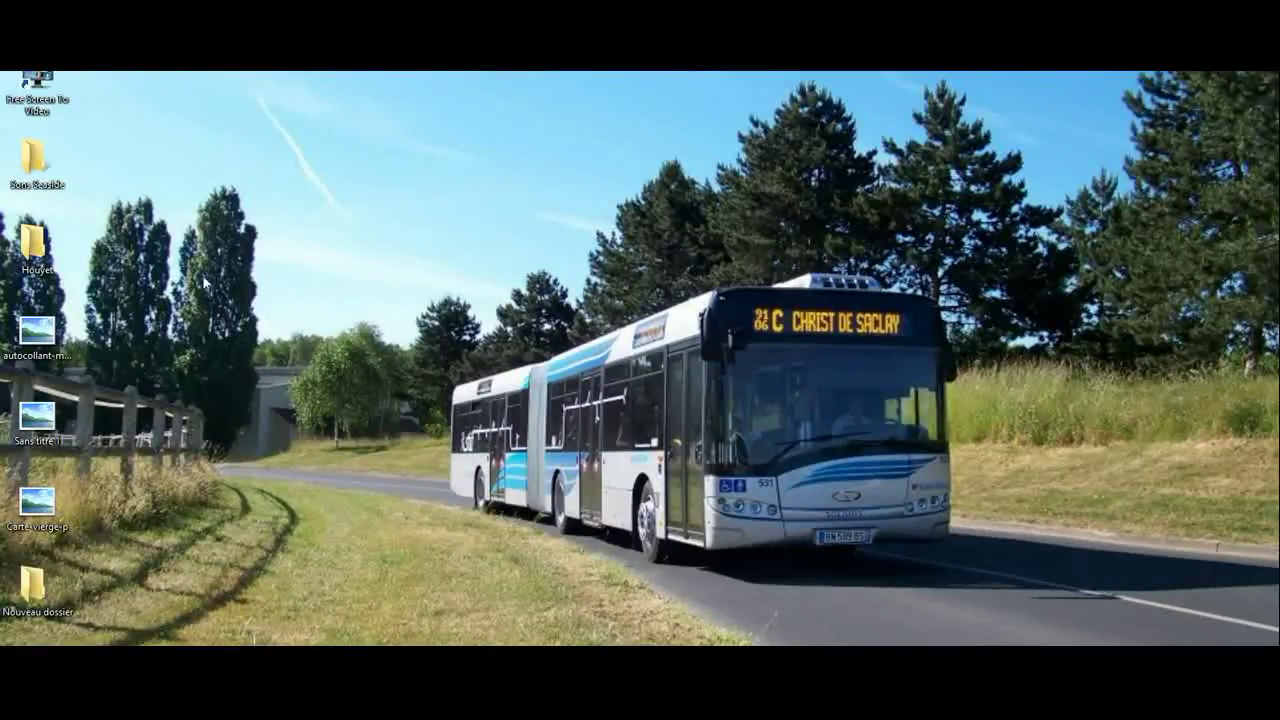
- Copy the saved display image from the desktop and open the Krueger 230x32 folder in File Explorer
{"action": "right_click", "coordinate": [116, 70]}
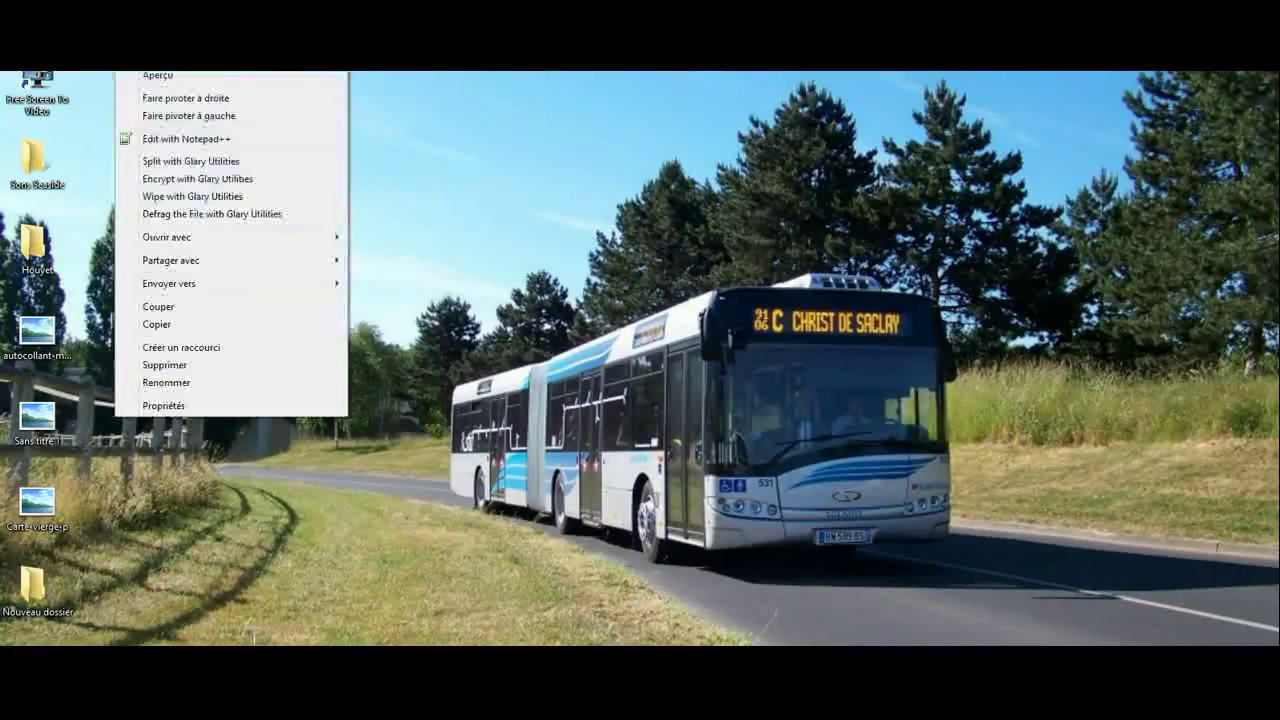
{"action": "left_click", "coordinate": [190, 325]}
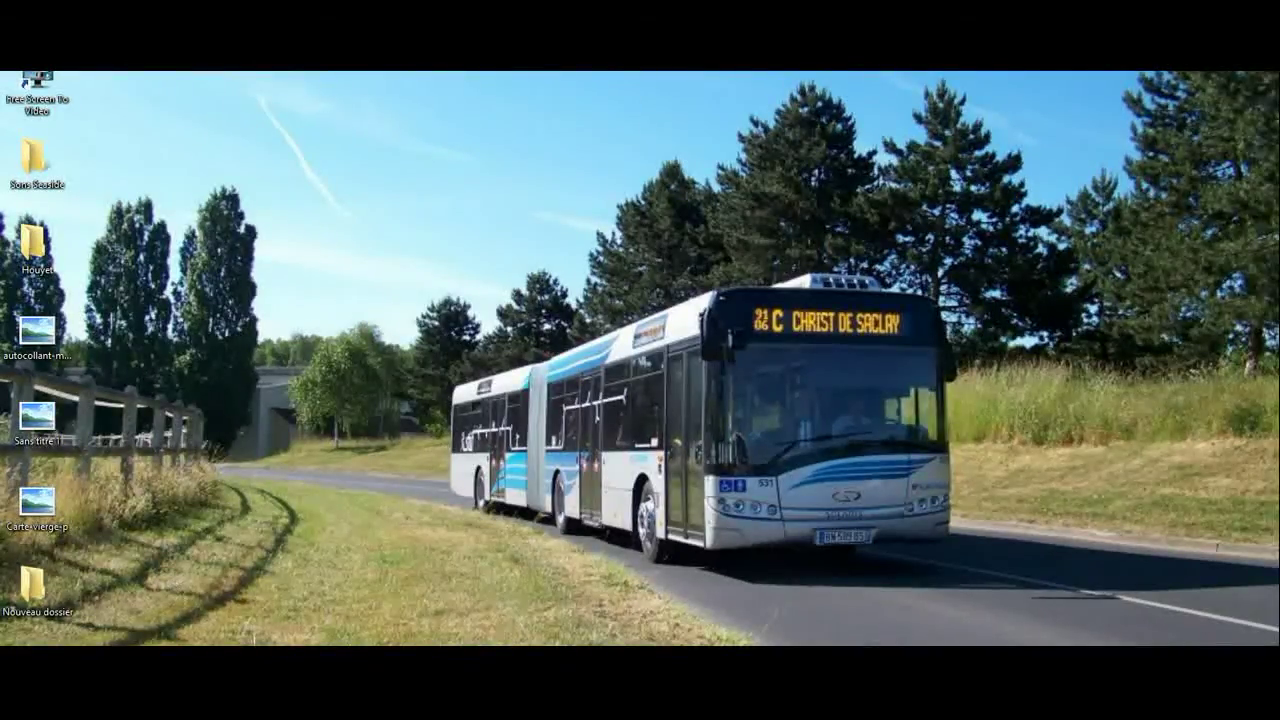
{"action": "left_click", "coordinate": [146, 600]}
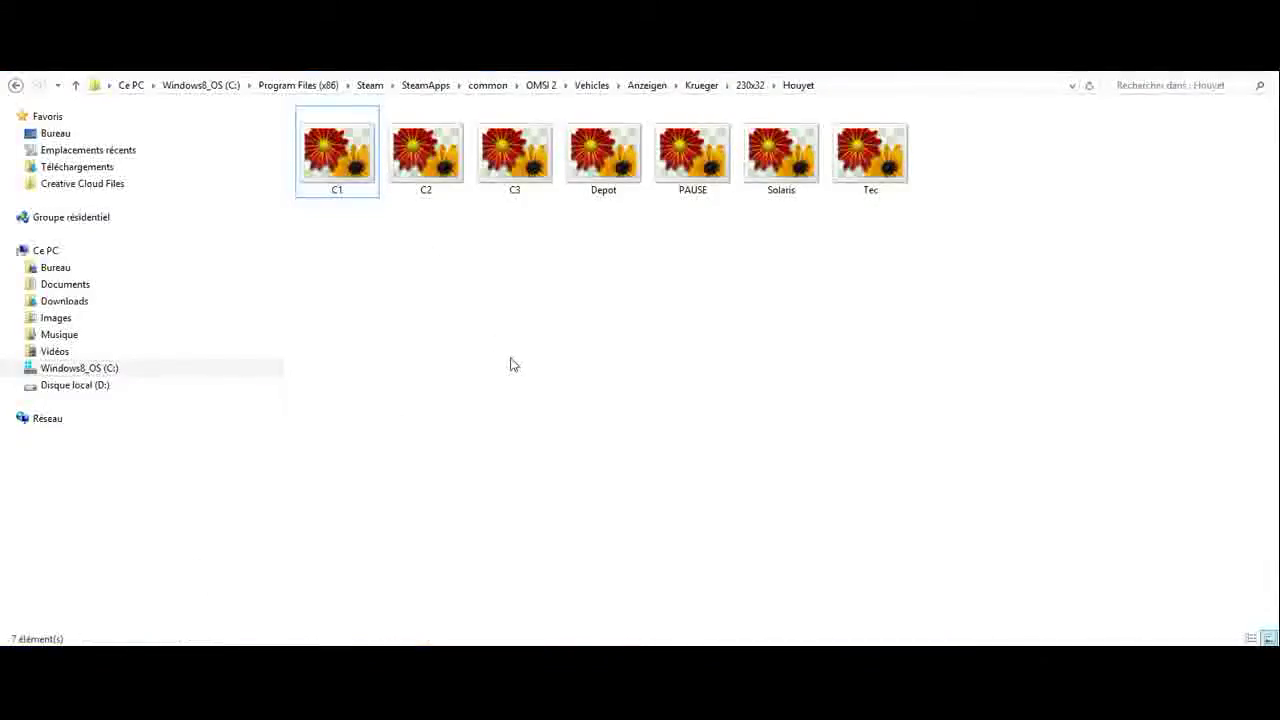
{"action": "left_click", "coordinate": [751, 86]}
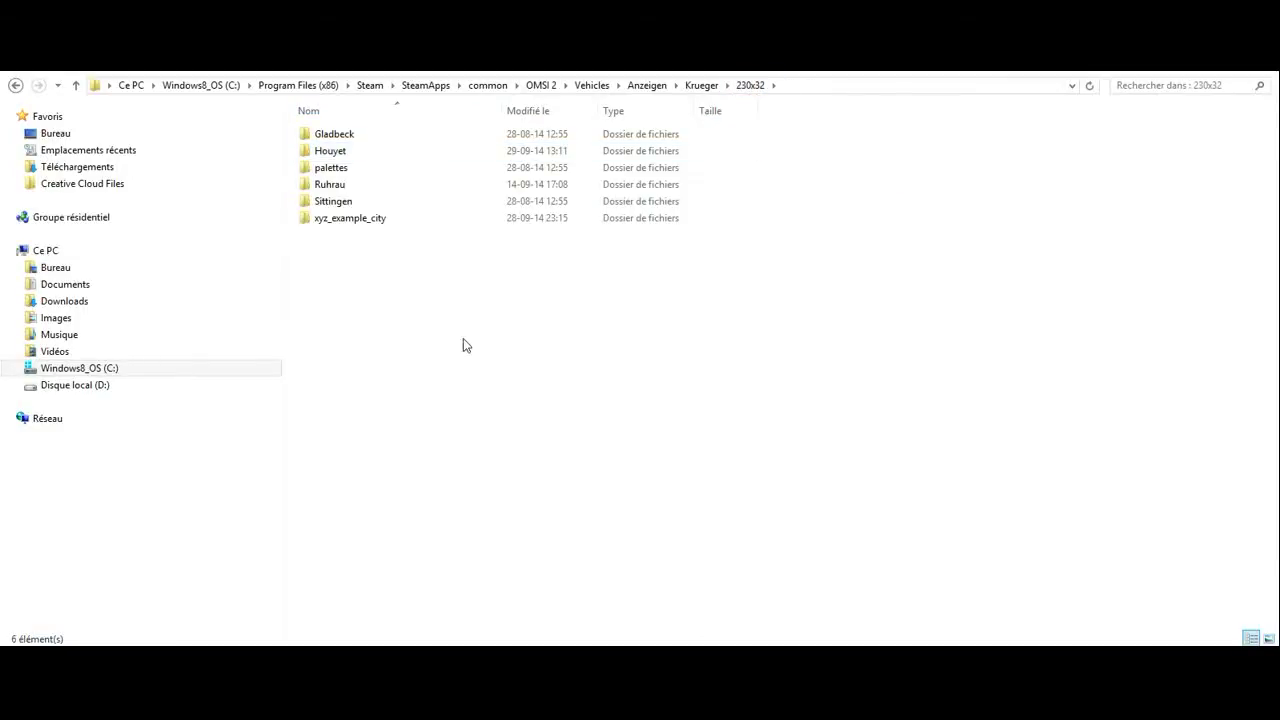
- Create a new folder named Test inside the 230x32 folder and open it
{"action": "right_click", "coordinate": [425, 283]}
{"action": "mouse_move", "coordinate": [575, 475]}
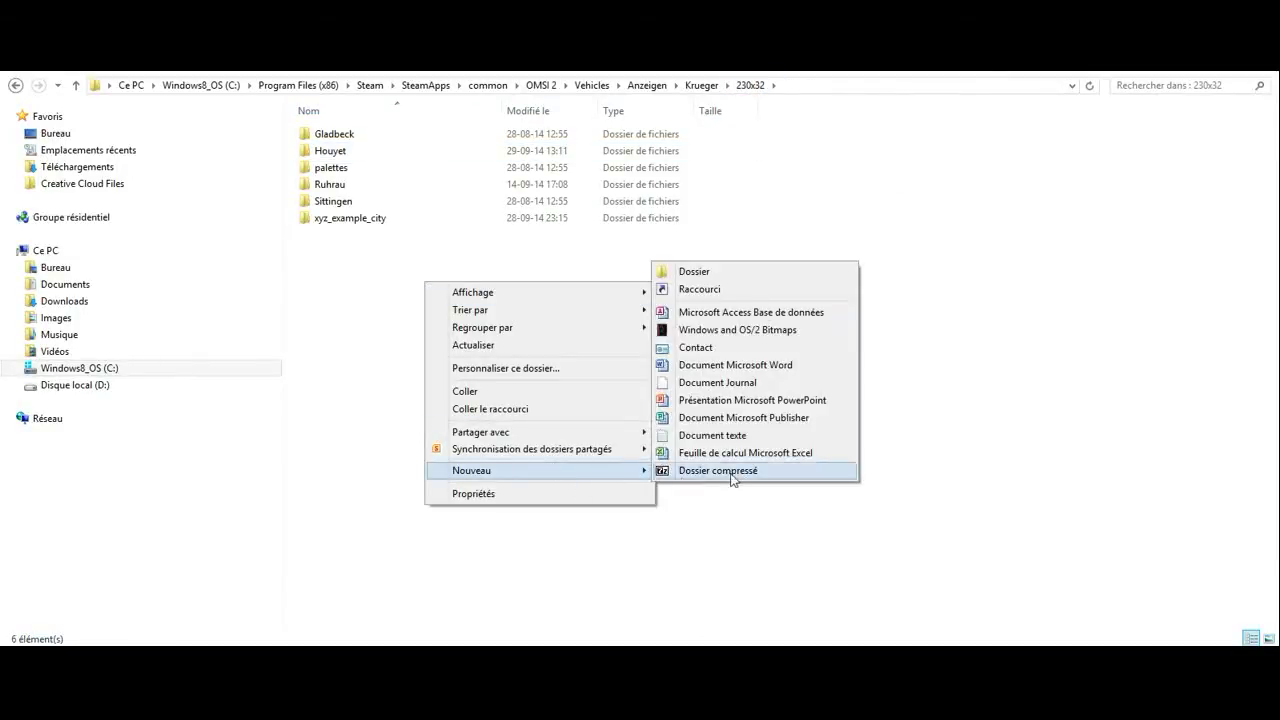
{"action": "left_click", "coordinate": [729, 275]}
{"action": "key", "text": "BackSpace"}
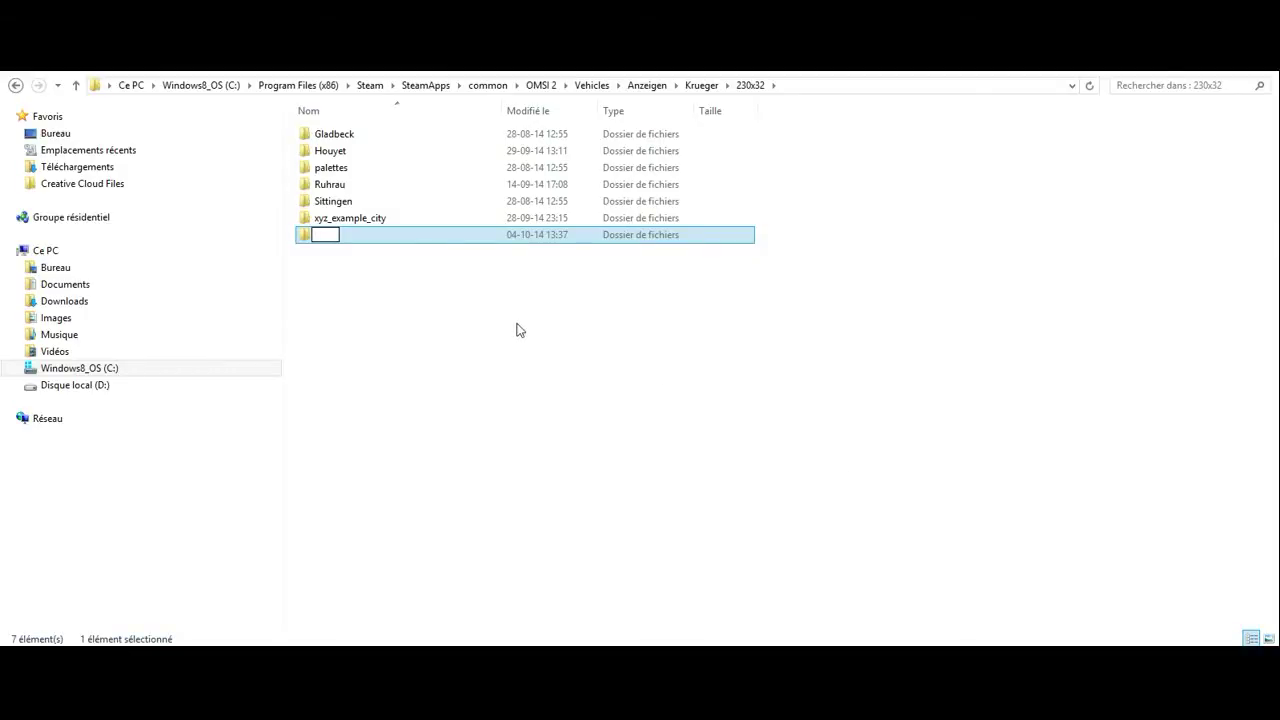
{"action": "type", "text": "Test"}
{"action": "key", "text": "Return"}
{"action": "double_click", "coordinate": [343, 220]}
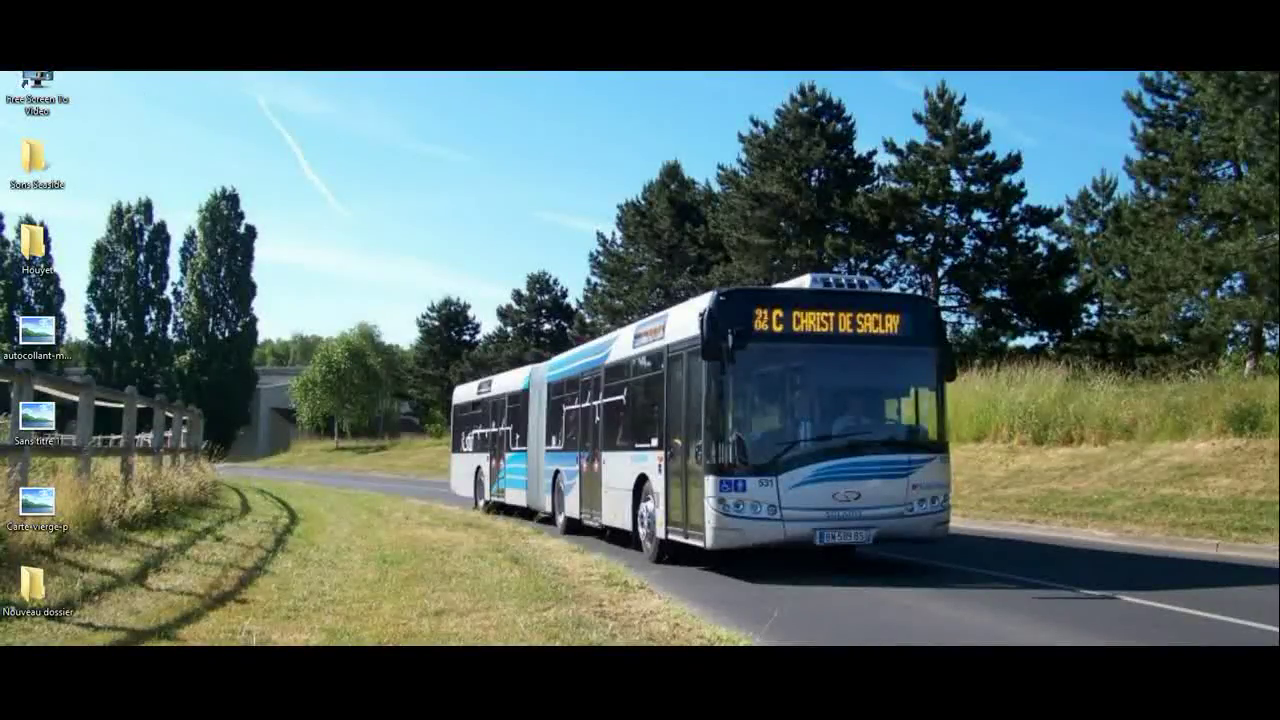
- Place the 1011 display image in the Test folder and switch back to HOF Creator
{"action": "mouse_move", "coordinate": [95, 628]}
{"action": "left_click_drag", "start_coordinate": [95, 628], "coordinate": [517, 450]}
{"action": "left_click", "coordinate": [580, 327]}
{"action": "left_click", "coordinate": [346, 603]}
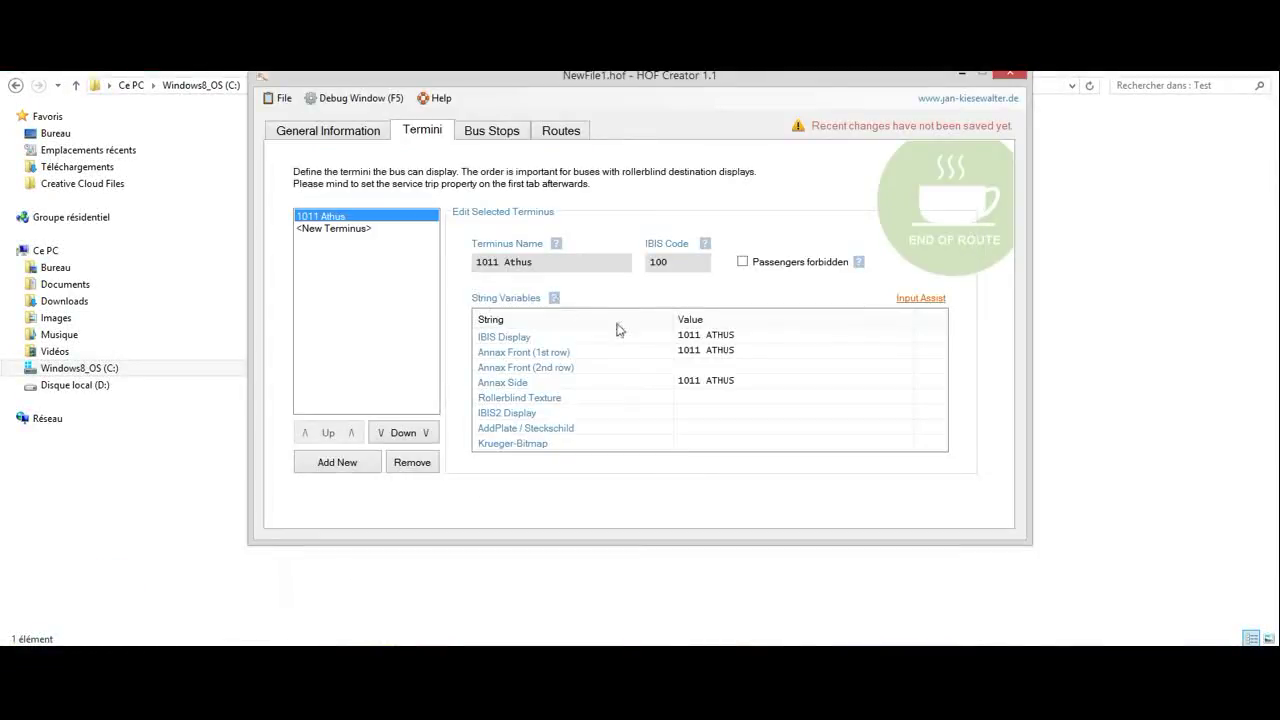
- Set the Rollerblind Texture string of the 1011 Athus terminus to 1011.png
{"action": "double_click", "coordinate": [697, 403]}
{"action": "type", "text": "1011.png"}
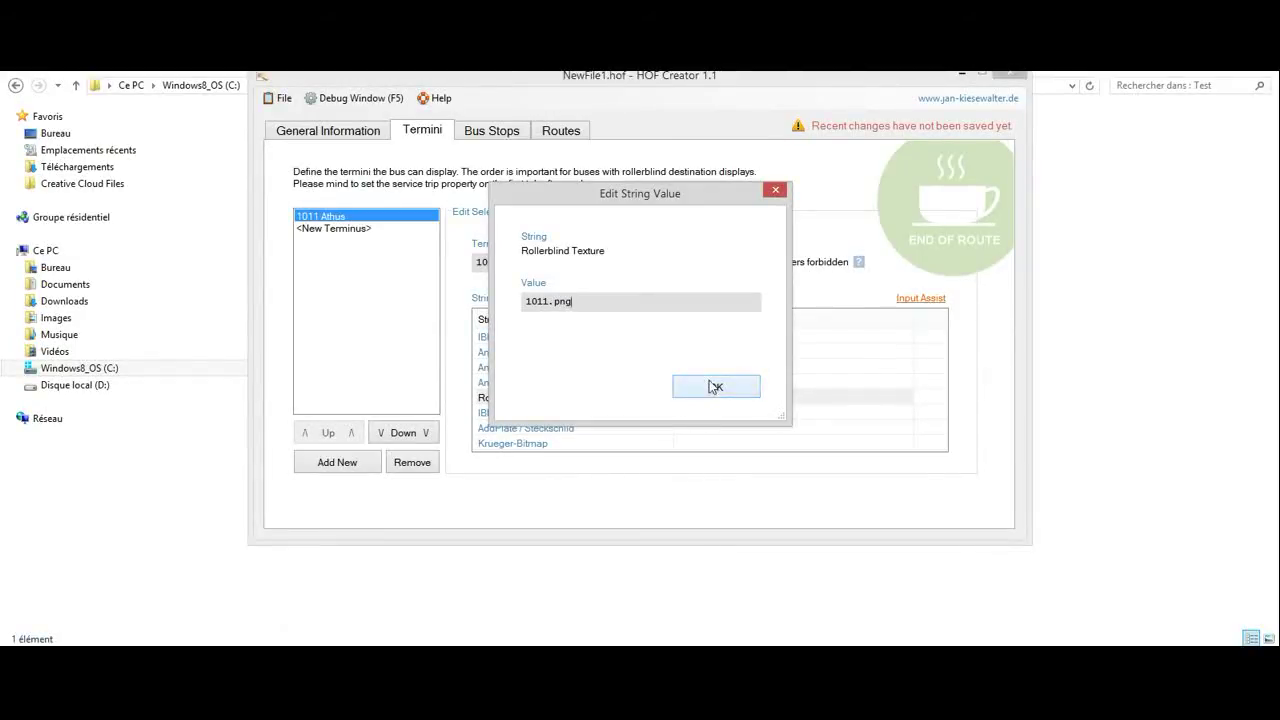
{"action": "left_click", "coordinate": [710, 386]}
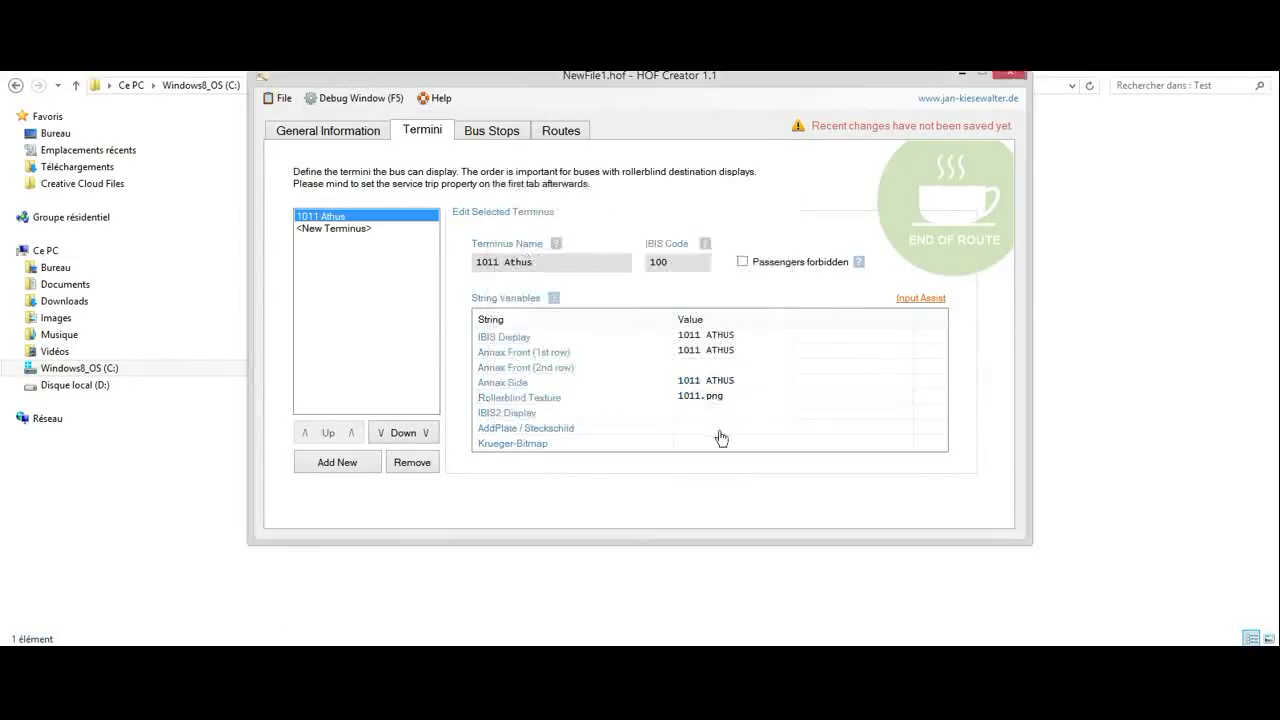
- Set the Krueger-Bitmap string of the 1011 Athus terminus to Test\1011.png, checking the folder name in File Explorer
{"action": "double_click", "coordinate": [706, 443]}
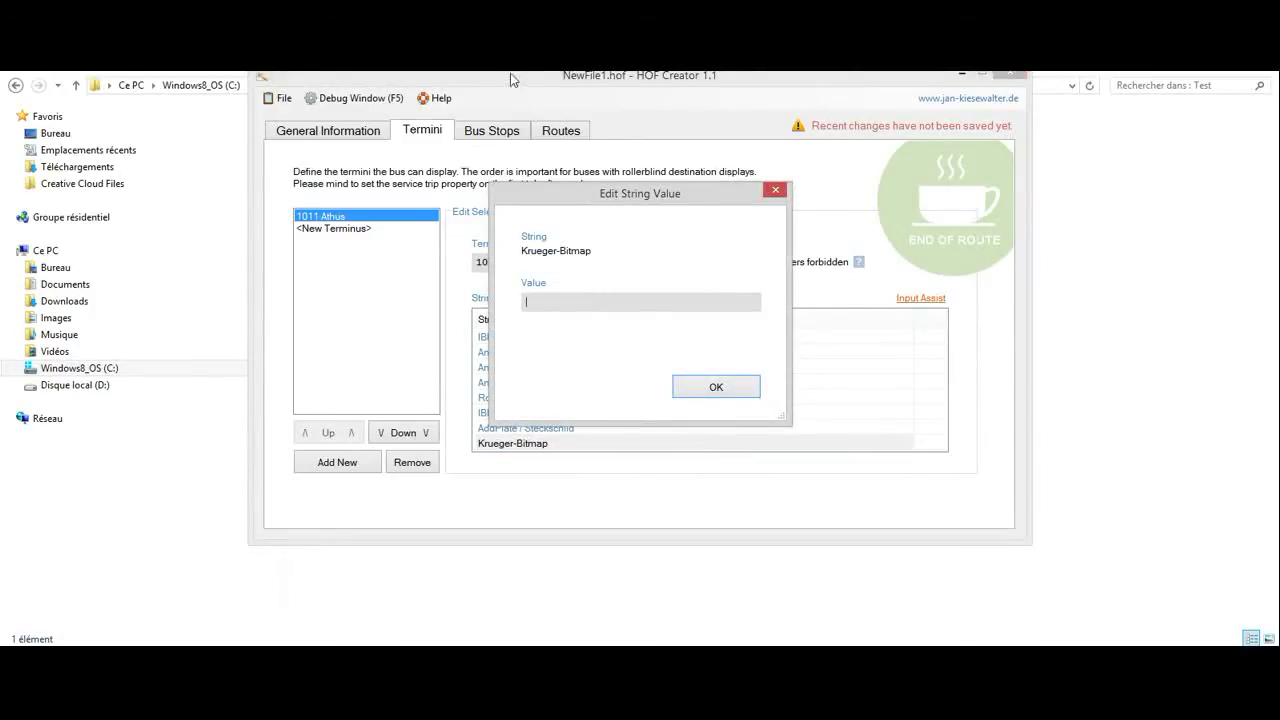
{"action": "left_click", "coordinate": [775, 196]}
{"action": "left_click_drag", "start_coordinate": [595, 76], "coordinate": [1006, 123]}
{"action": "double_click", "coordinate": [1115, 494]}
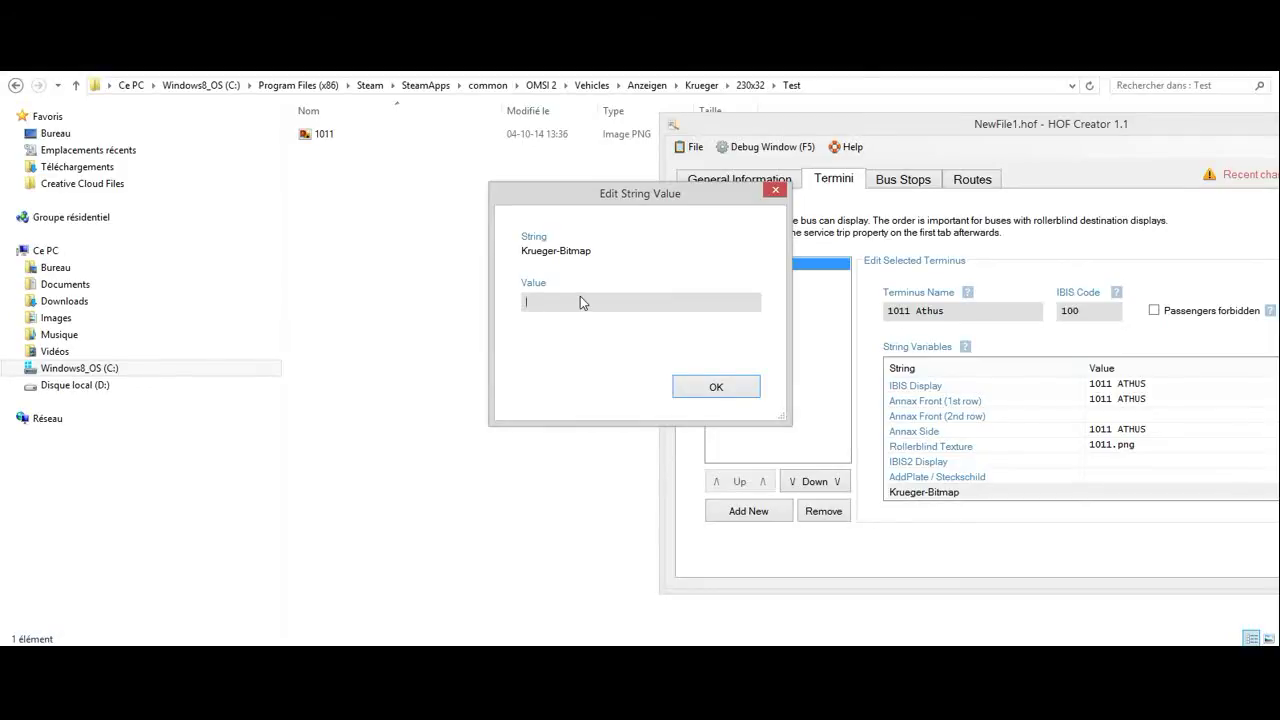
{"action": "type", "text": "Test\\1011.png"}
{"action": "left_click", "coordinate": [692, 386]}
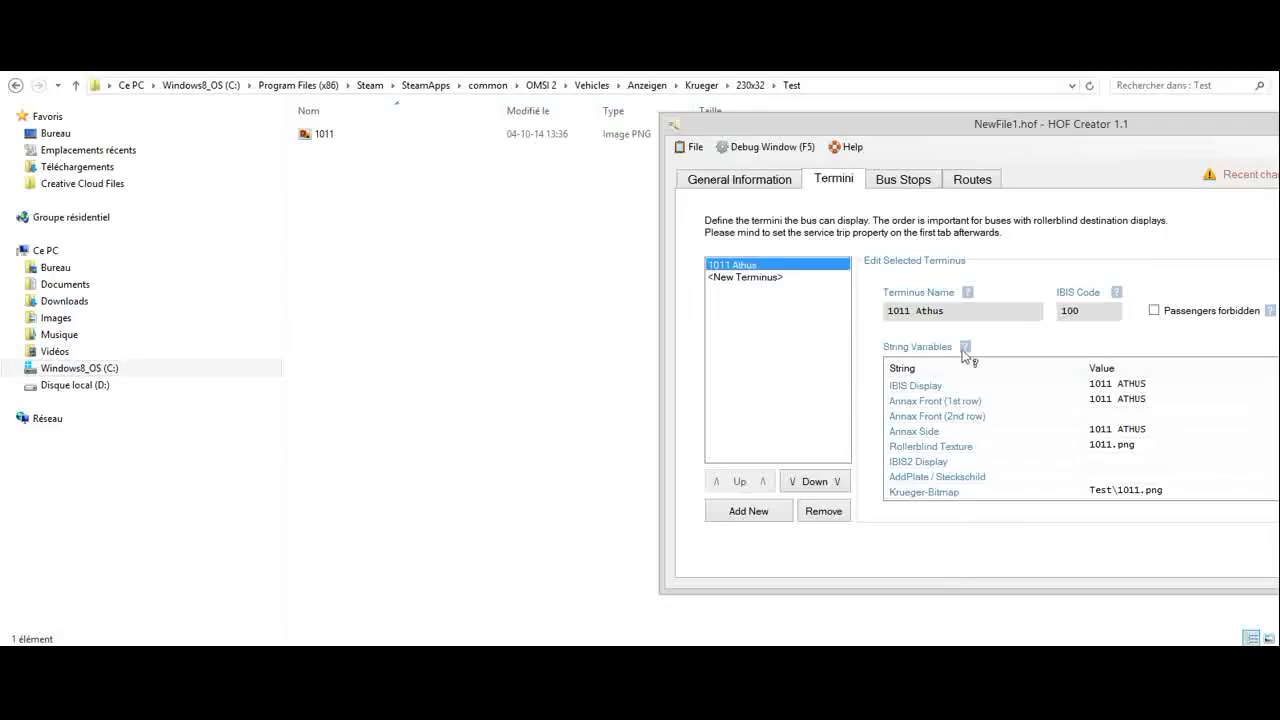
{"action": "left_click_drag", "start_coordinate": [1062, 144], "coordinate": [779, 126]}
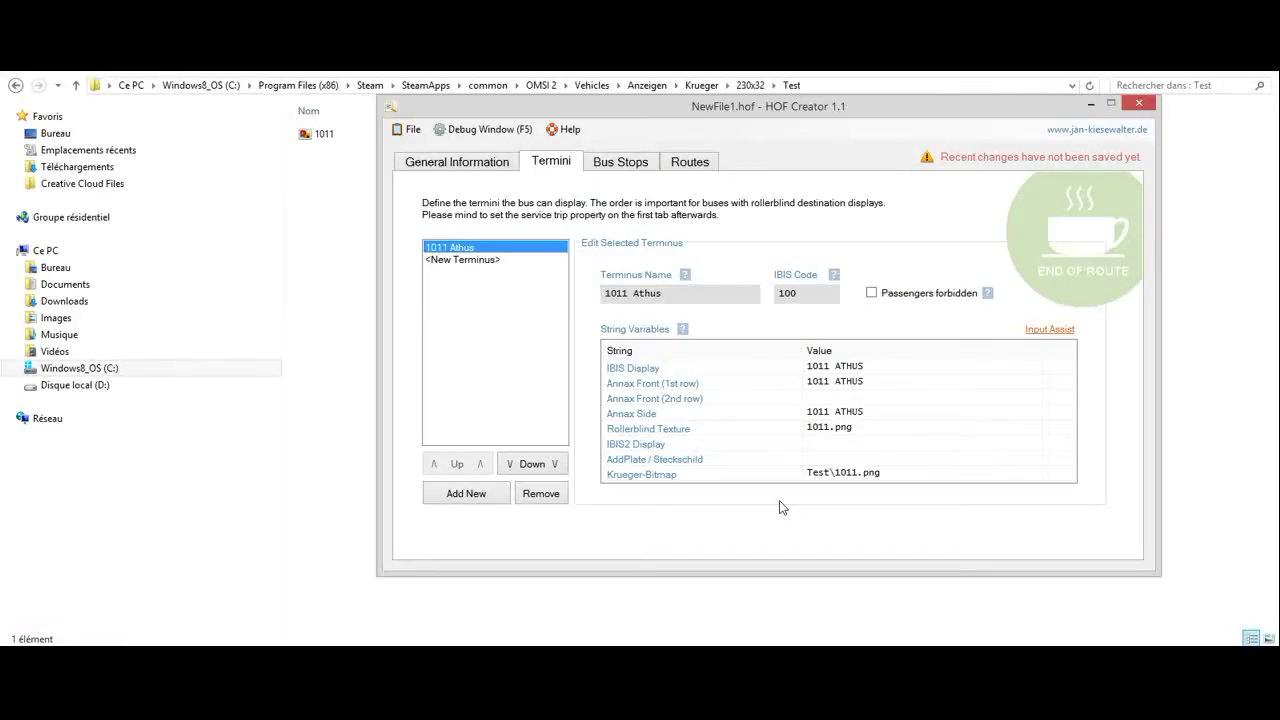
{"action": "left_click", "coordinate": [863, 482]}
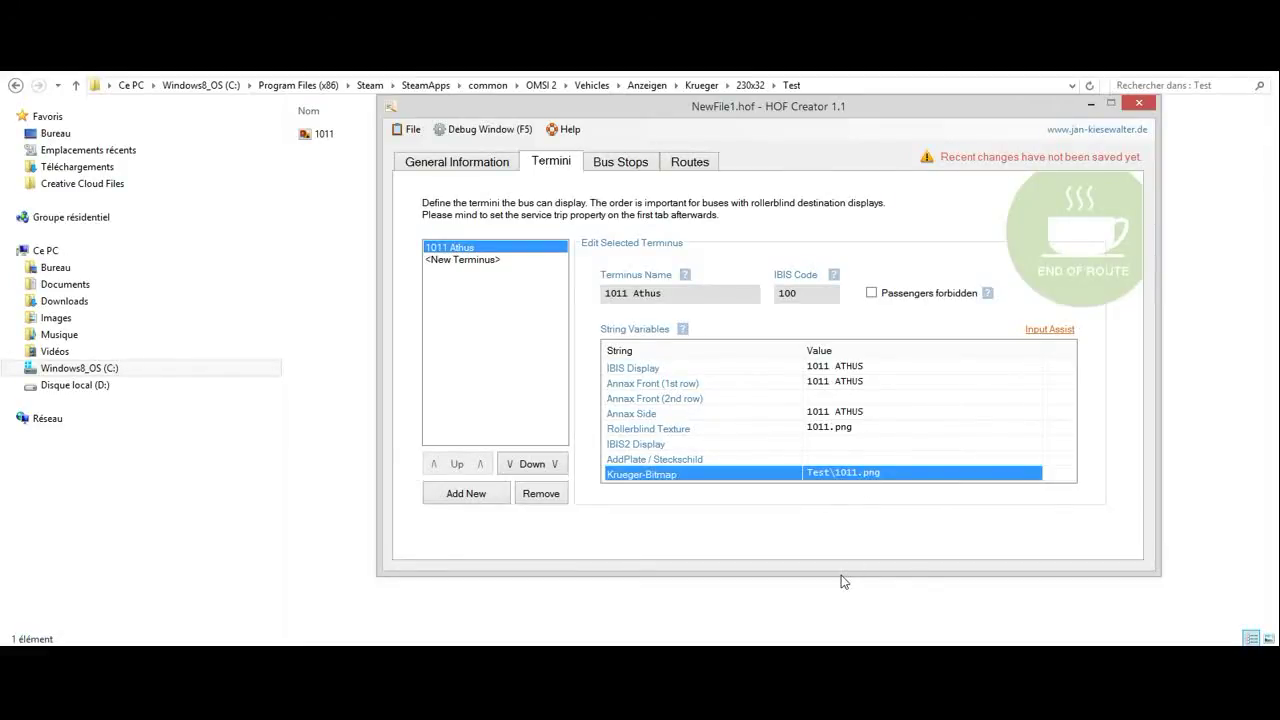
- Remove the empty New Terminus entry from the termini list and select 1011 Athus
{"action": "left_click", "coordinate": [475, 263]}
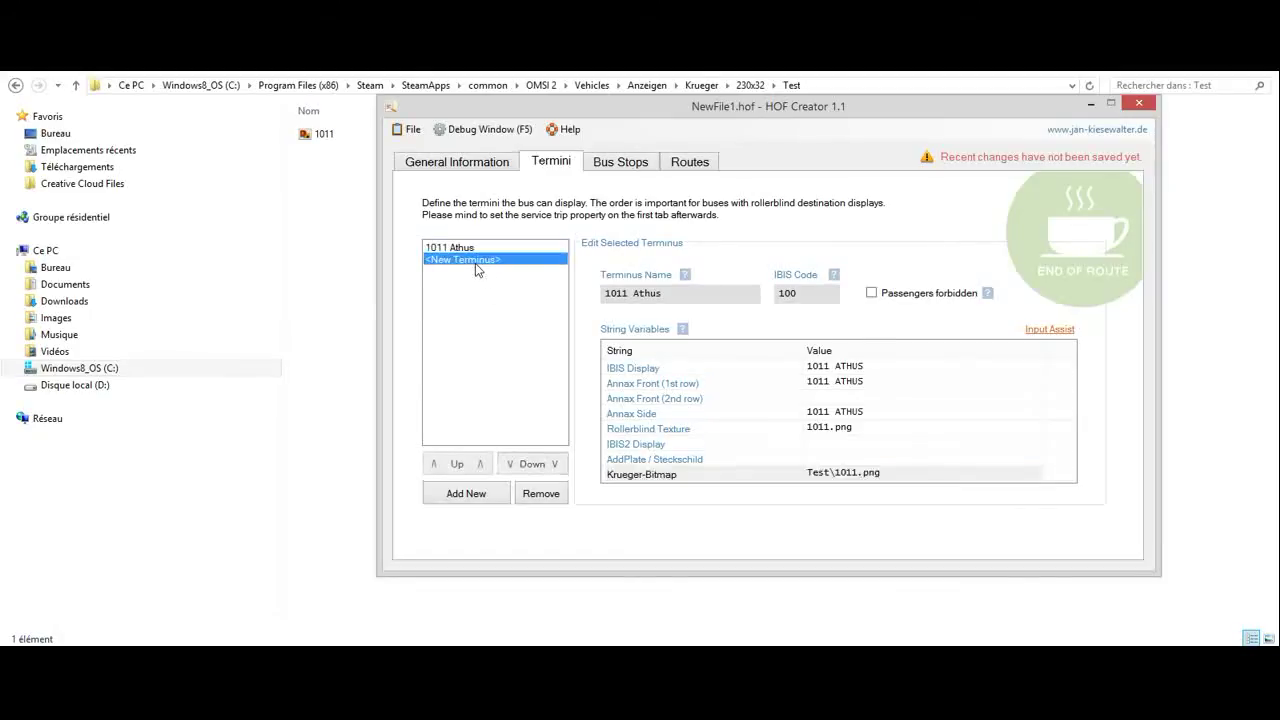
{"action": "left_click", "coordinate": [541, 493]}
{"action": "left_click", "coordinate": [706, 366]}
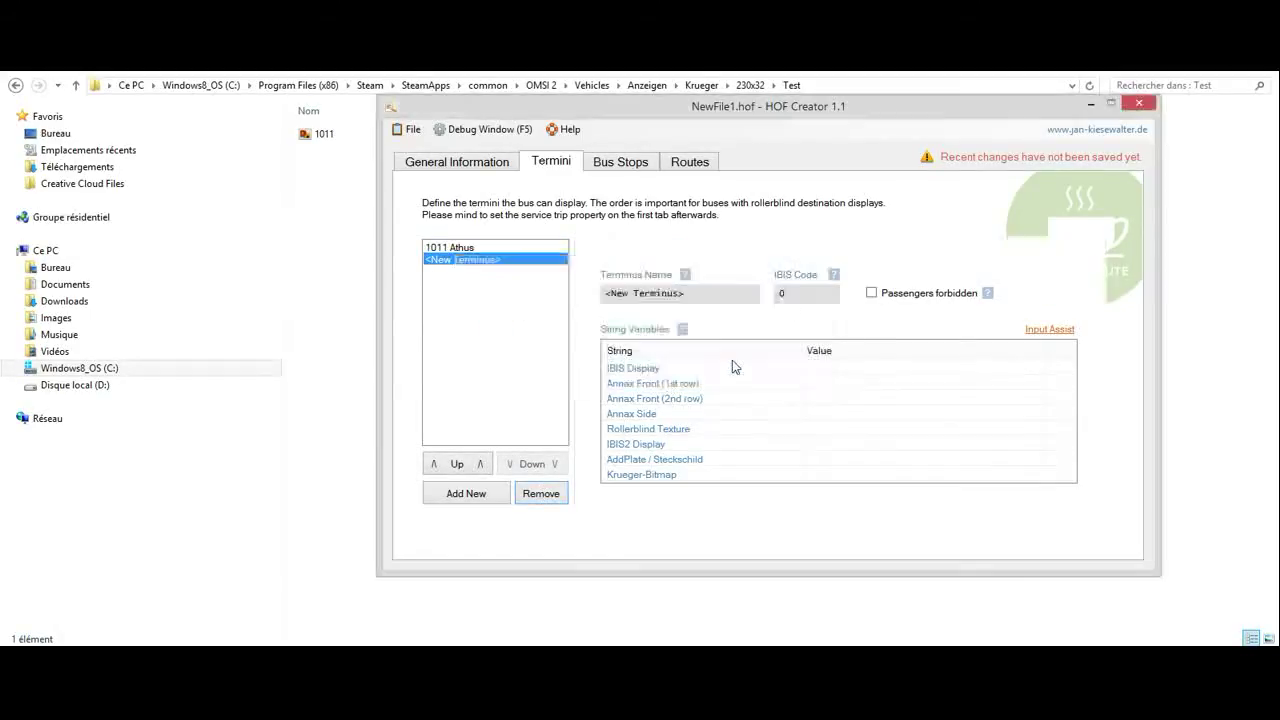
{"action": "left_click", "coordinate": [464, 251]}
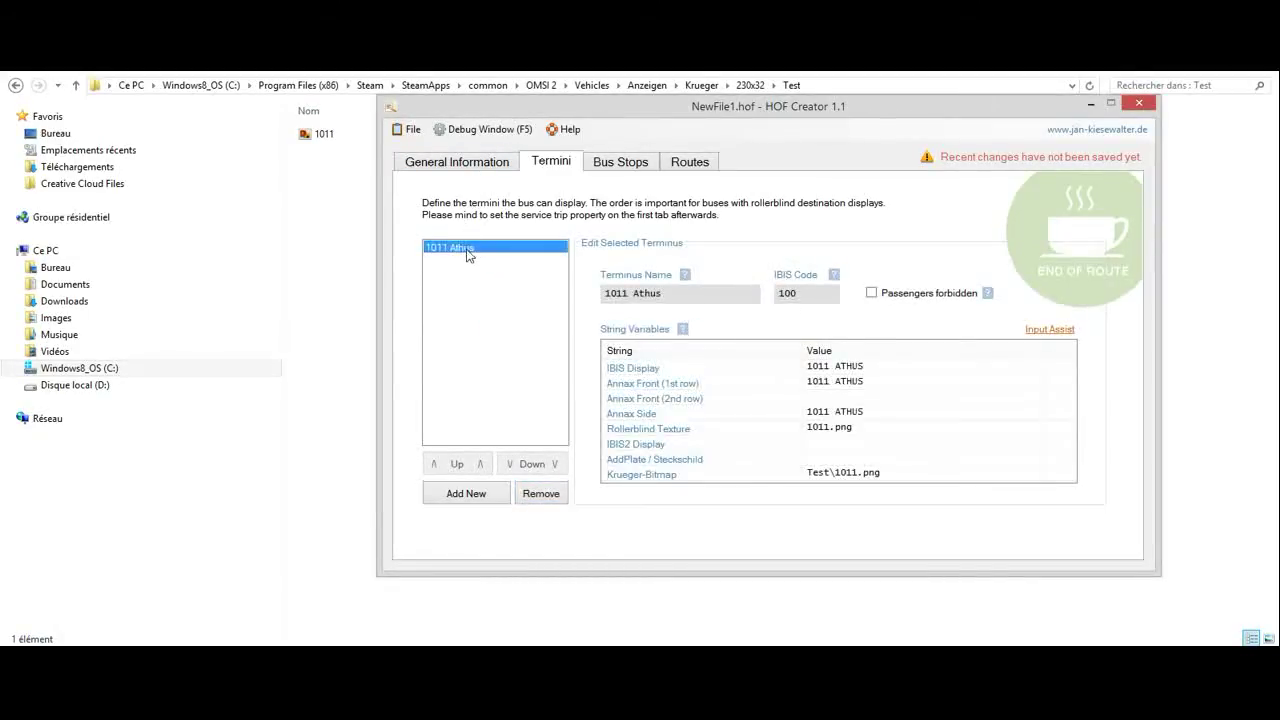
- Start saving the depot file and enter Test as its file name
{"action": "left_click", "coordinate": [405, 129]}
{"action": "left_click", "coordinate": [430, 204]}
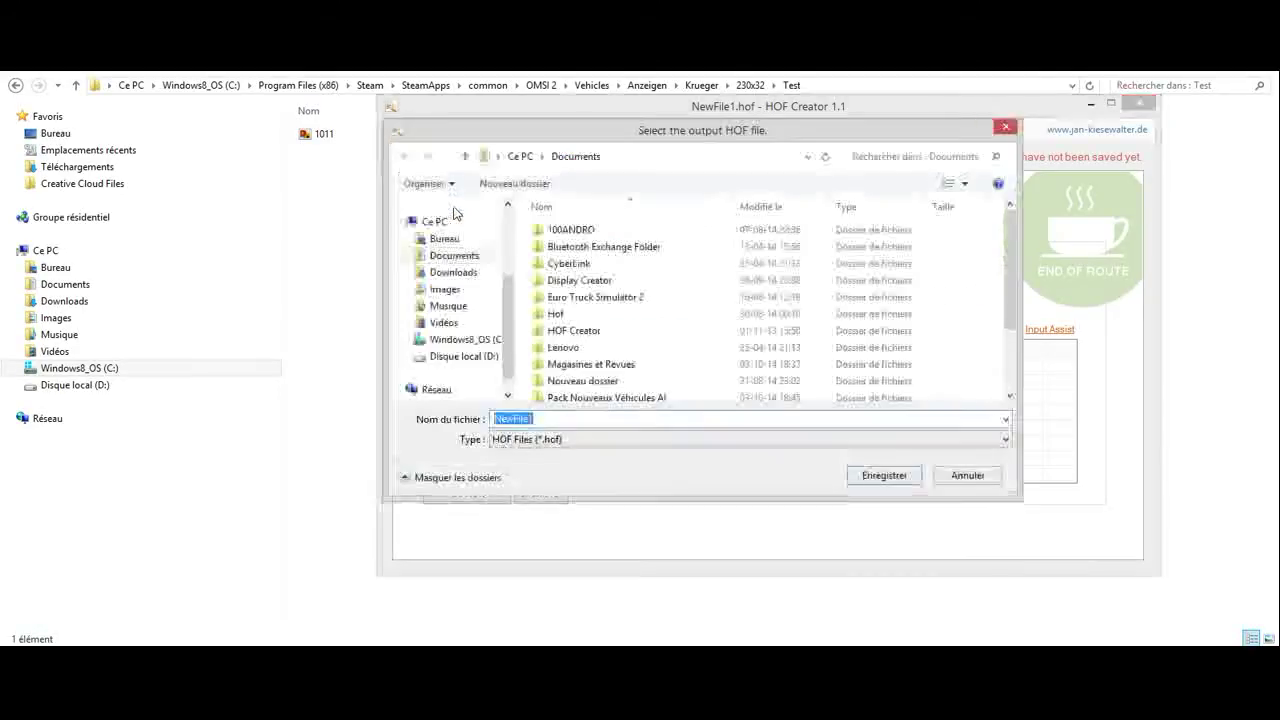
{"action": "left_click", "coordinate": [444, 238]}
{"action": "left_click", "coordinate": [616, 420]}
{"action": "key", "text": "BackSpace"}
{"action": "type", "text": "Test"}
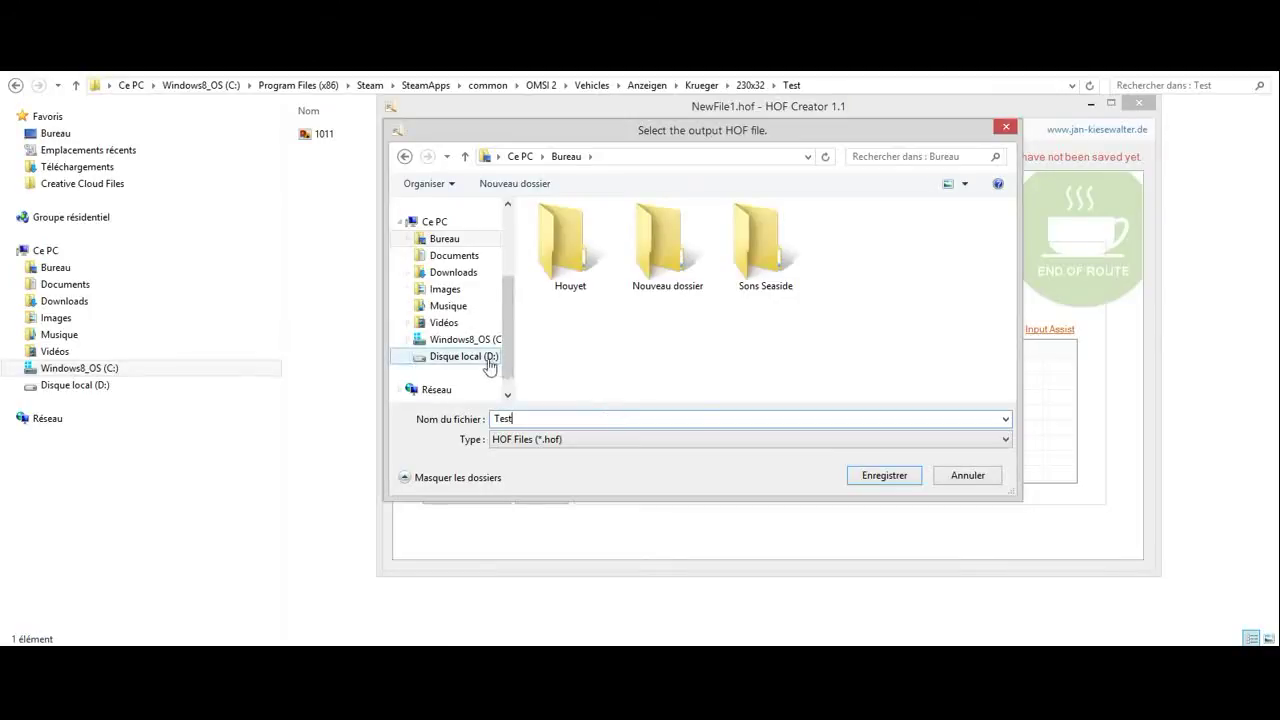
- Browse the save location to the SteamApps folder under Program Files (x86)\Steam on the C: drive
{"action": "left_click", "coordinate": [463, 339]}
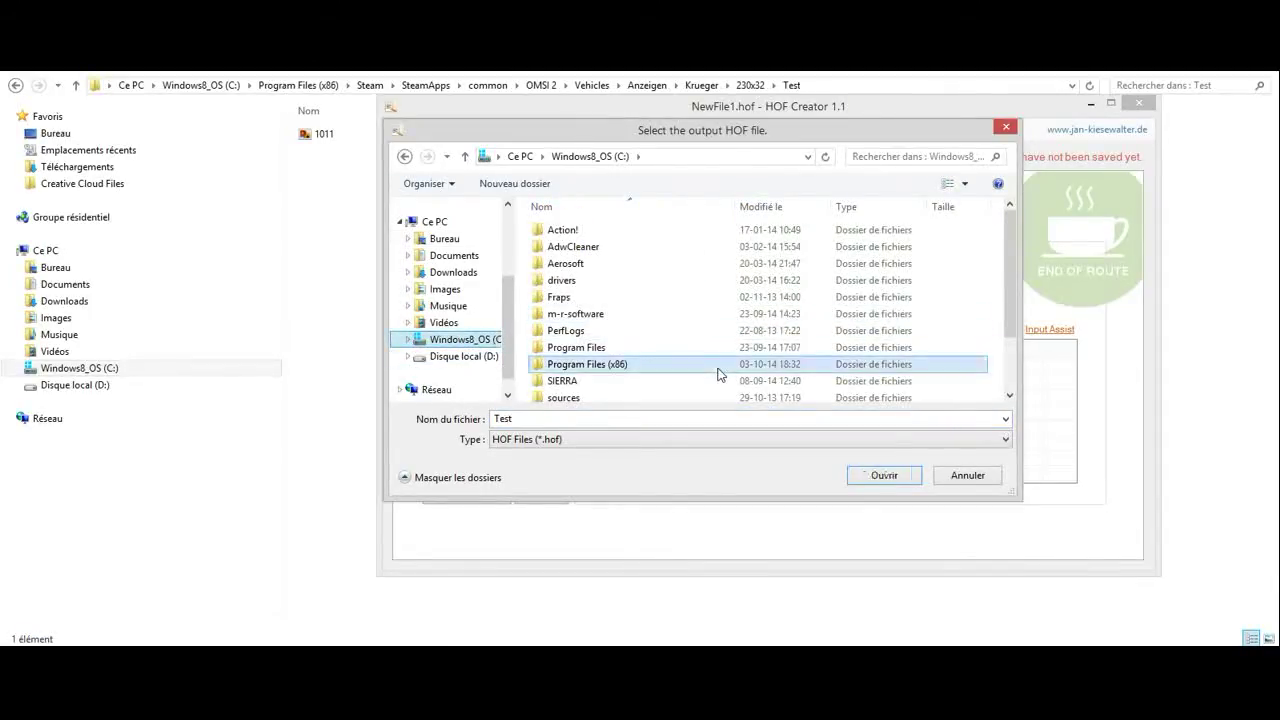
{"action": "double_click", "coordinate": [715, 364]}
{"action": "left_click_drag", "start_coordinate": [1009, 228], "coordinate": [1000, 343]}
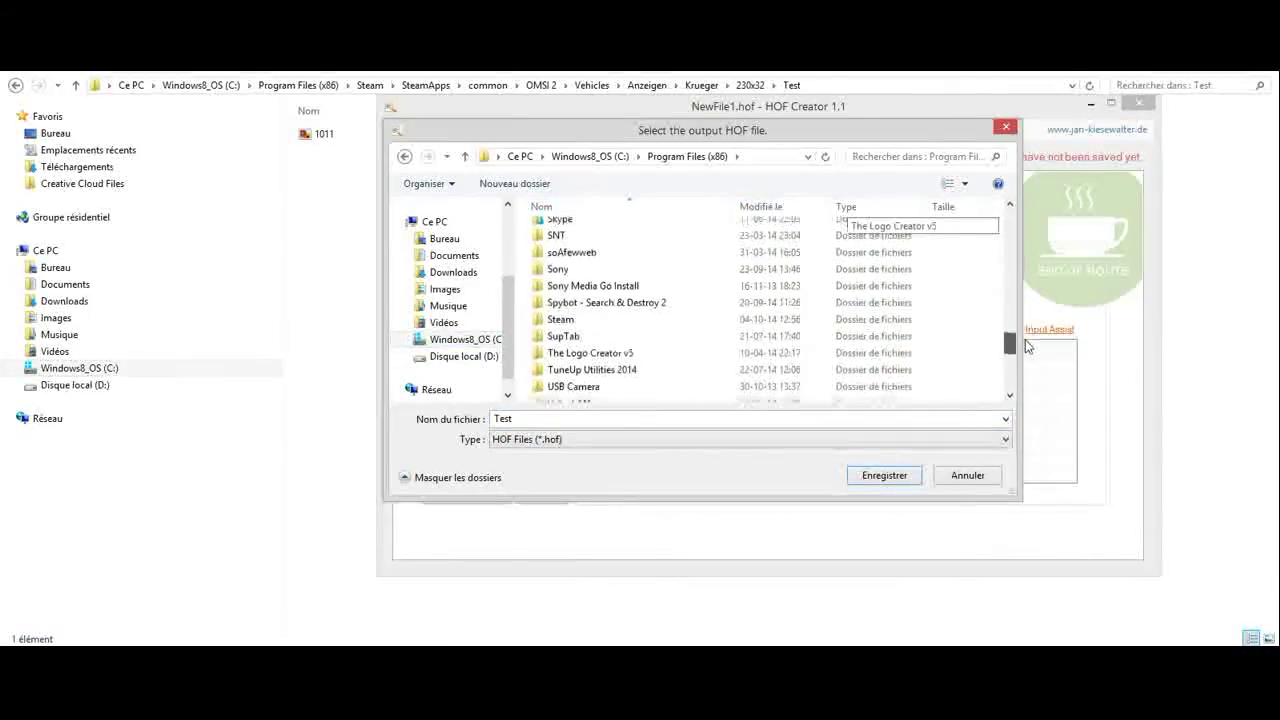
{"action": "double_click", "coordinate": [971, 292]}
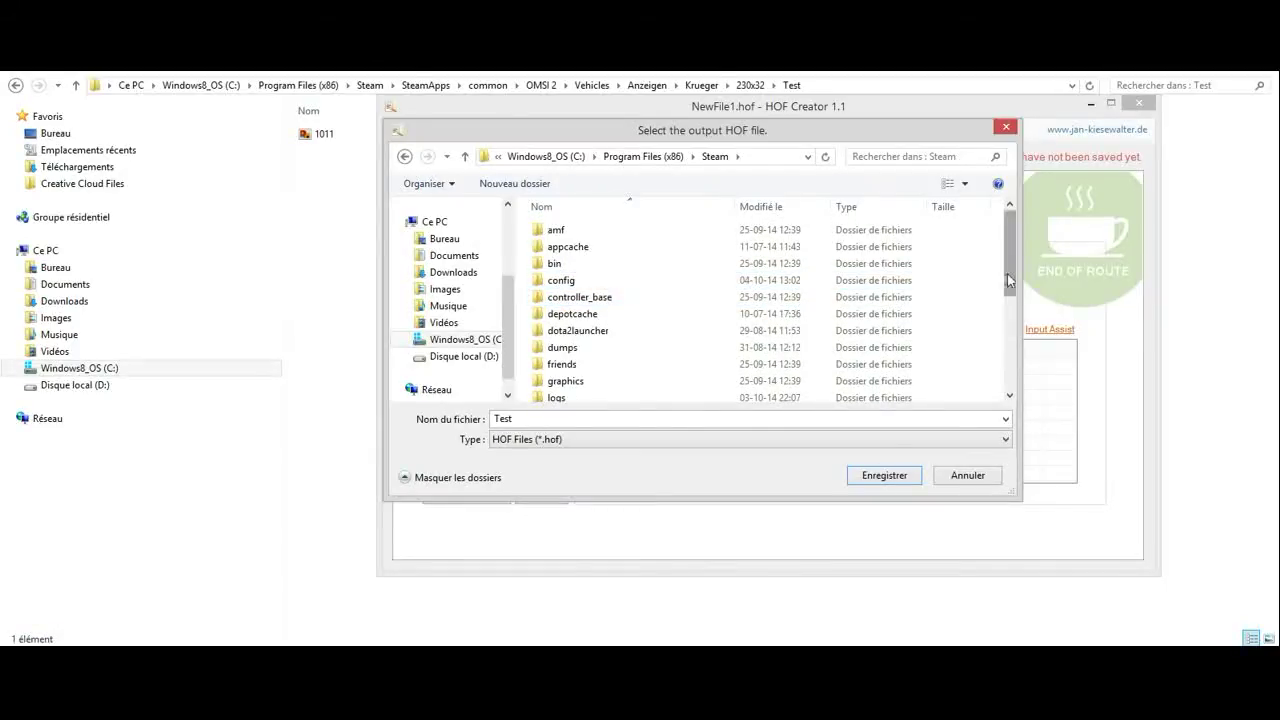
{"action": "left_click_drag", "start_coordinate": [1009, 255], "coordinate": [1000, 386]}
{"action": "double_click", "coordinate": [614, 359]}
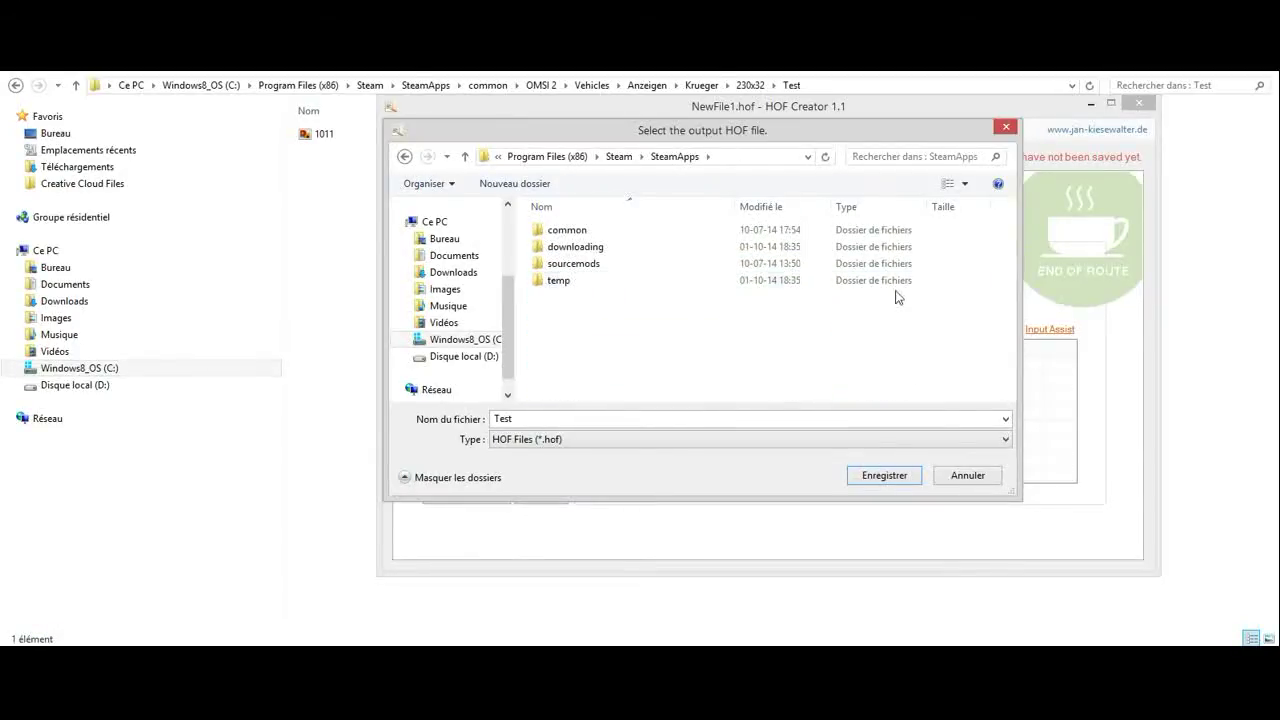
- Set the save location to the Solaris Urbino 12 III Tec folder under common\OMSI 2\Vehicles
{"action": "left_click", "coordinate": [191, 645]}
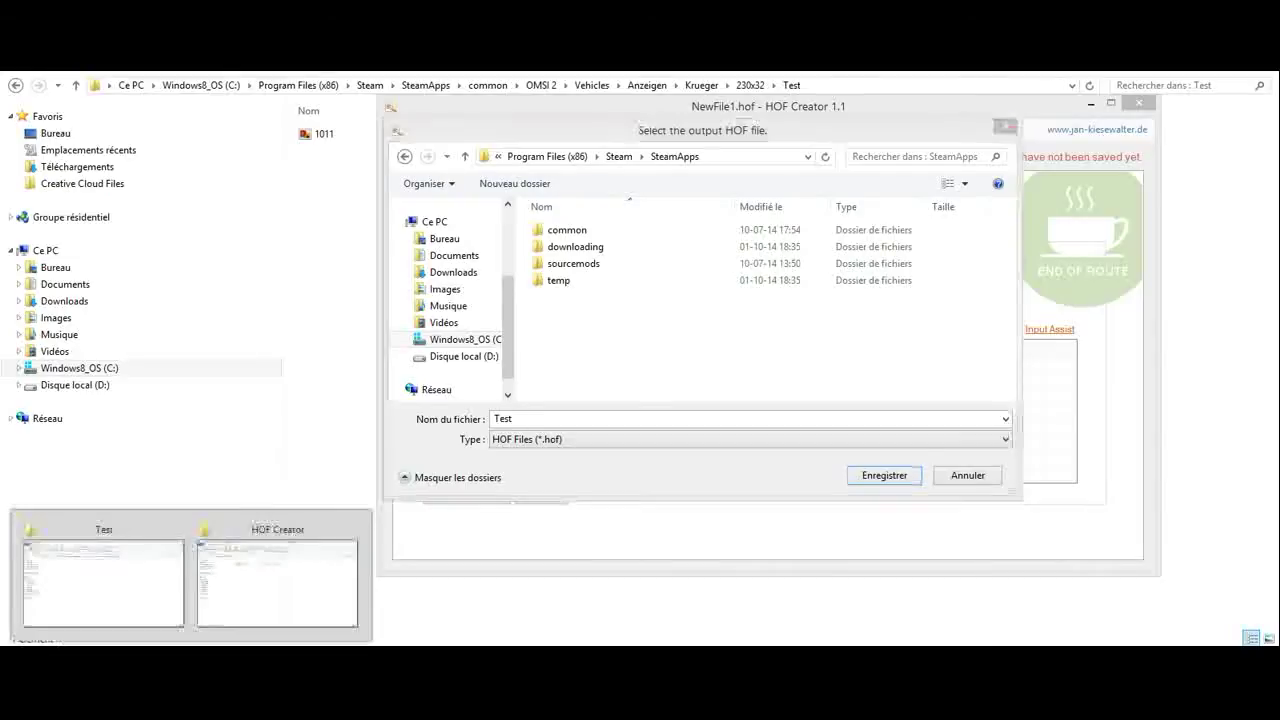
{"action": "left_click", "coordinate": [652, 356]}
{"action": "double_click", "coordinate": [560, 231]}
{"action": "double_click", "coordinate": [557, 232]}
{"action": "left_click_drag", "start_coordinate": [1015, 235], "coordinate": [1012, 357]}
{"action": "double_click", "coordinate": [701, 358]}
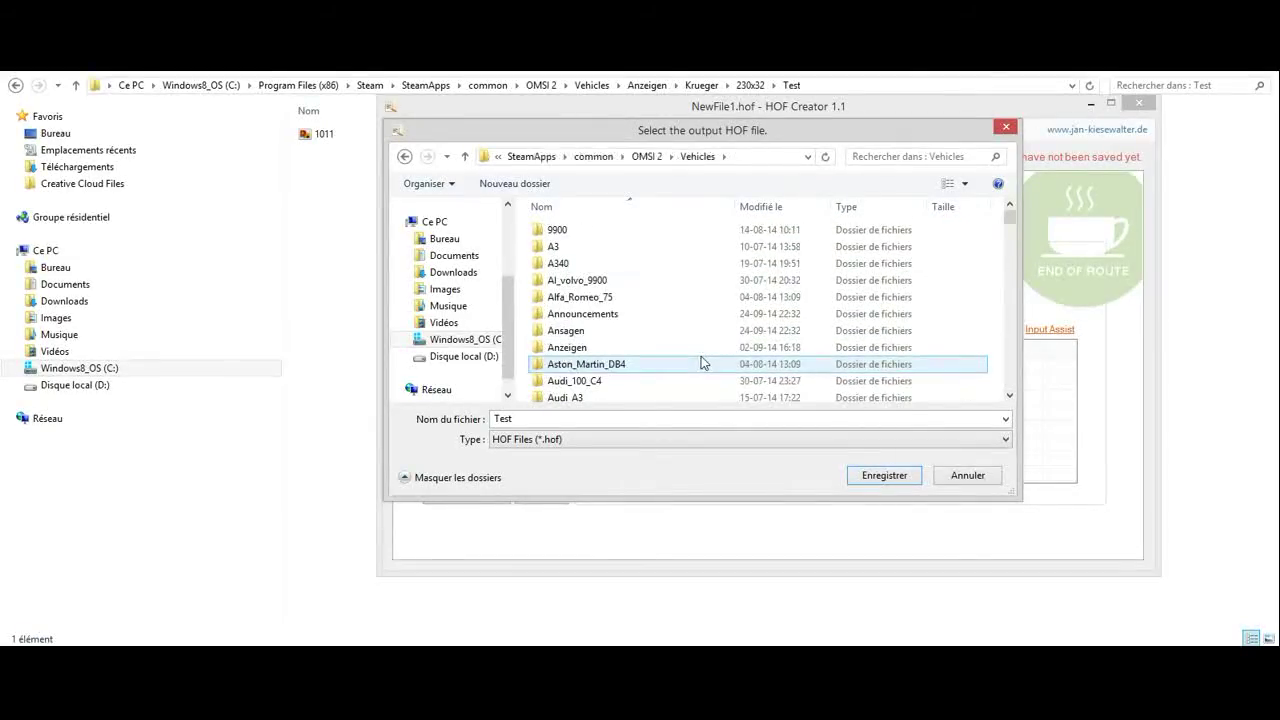
{"action": "left_click_drag", "start_coordinate": [1009, 209], "coordinate": [1006, 354]}
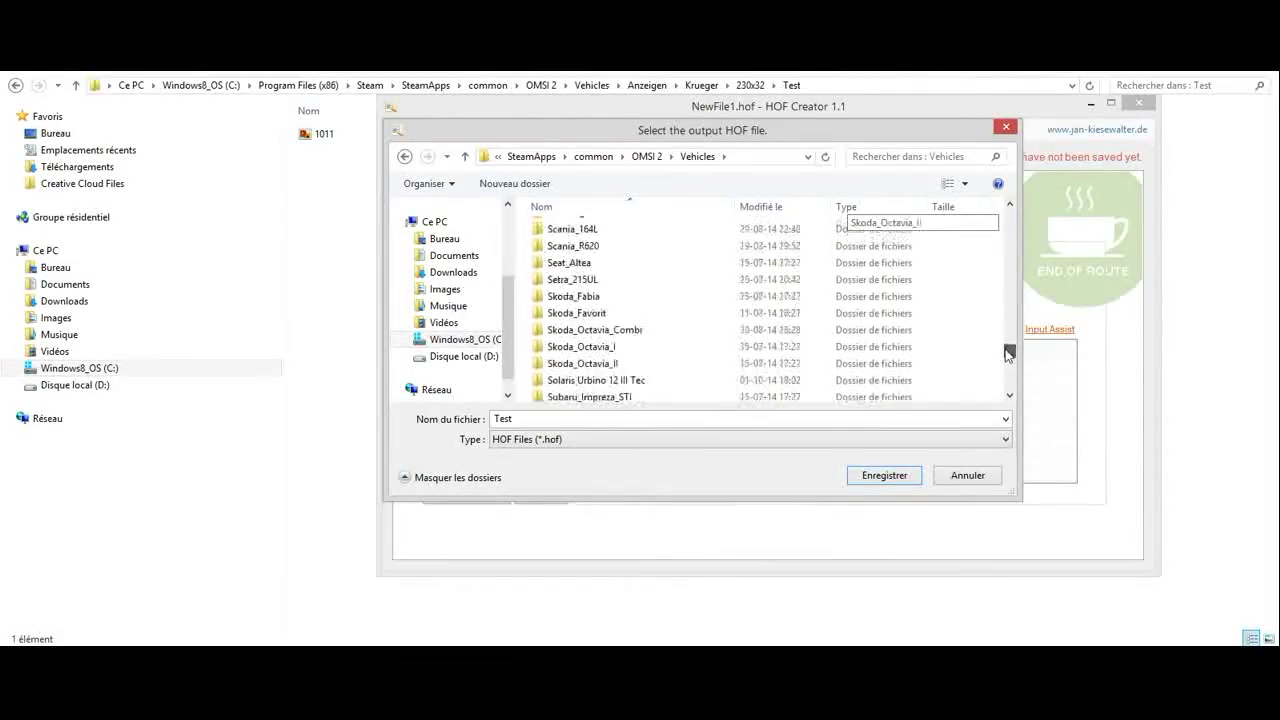
{"action": "double_click", "coordinate": [757, 382]}
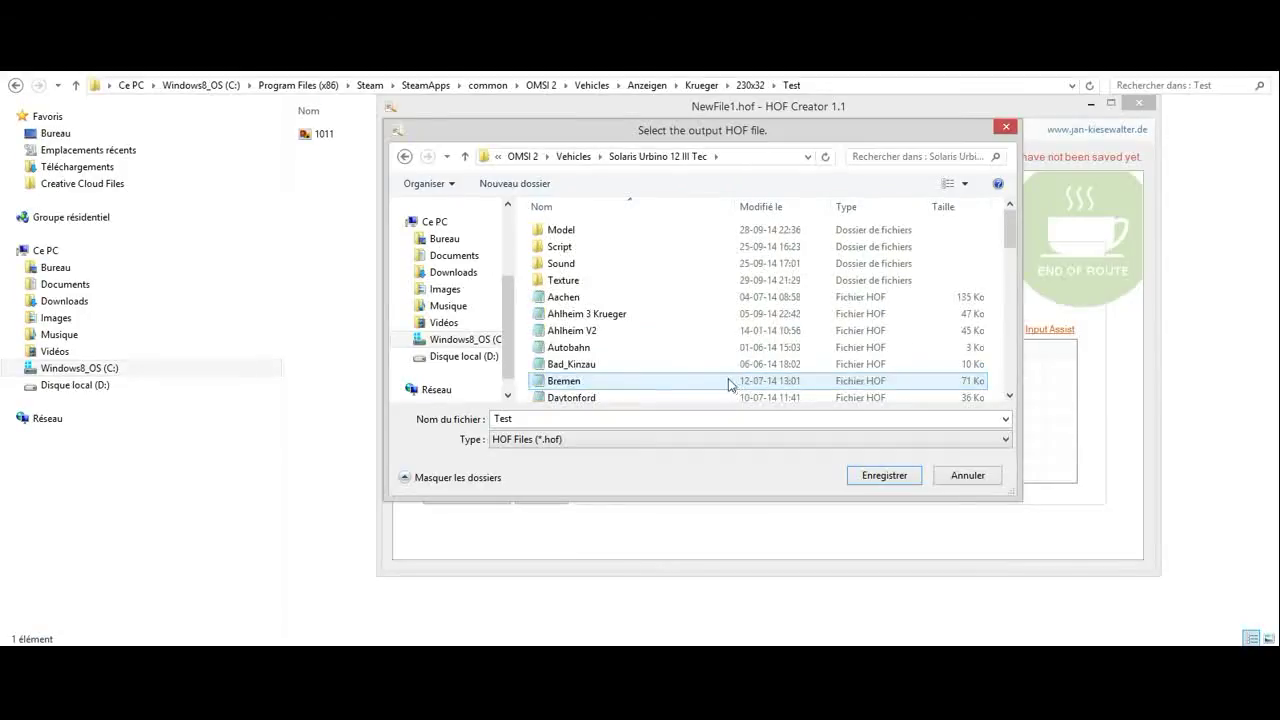
- Save the depot file as Test++.hof, declining to replace the existing Test.hof, and close HOF Creator
{"action": "left_click", "coordinate": [886, 475]}
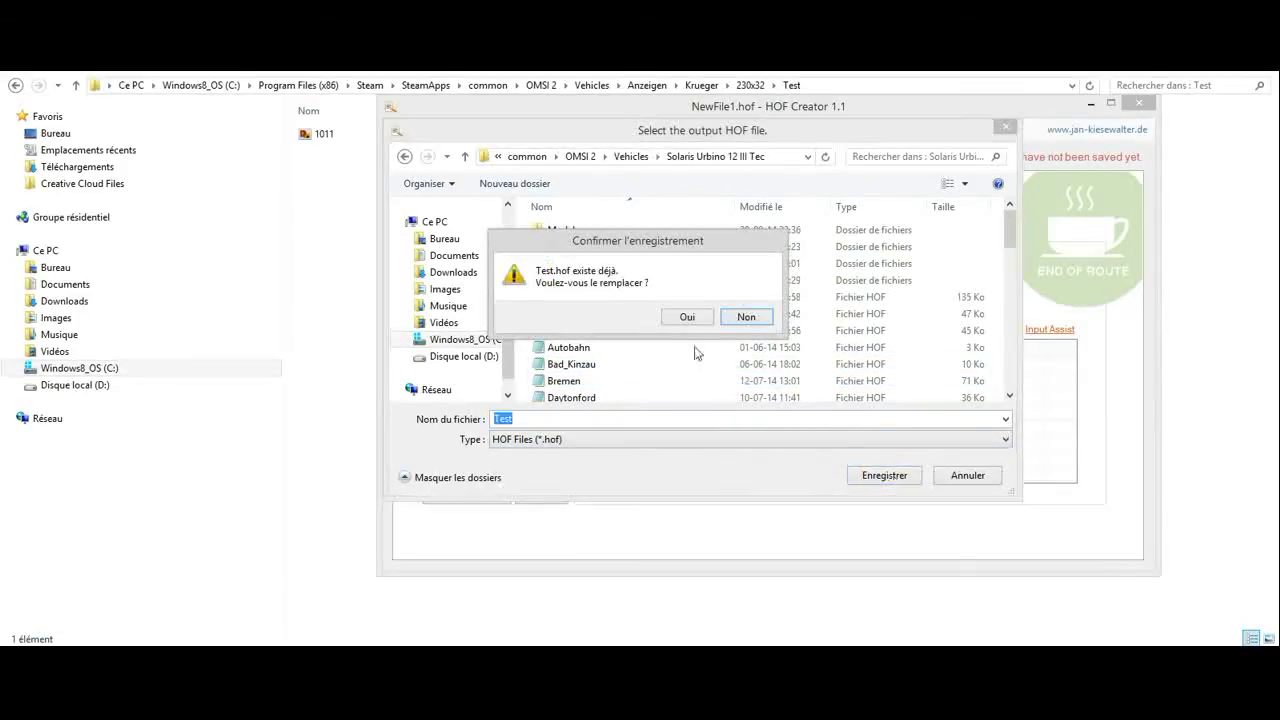
{"action": "left_click", "coordinate": [745, 320]}
{"action": "left_click", "coordinate": [595, 417]}
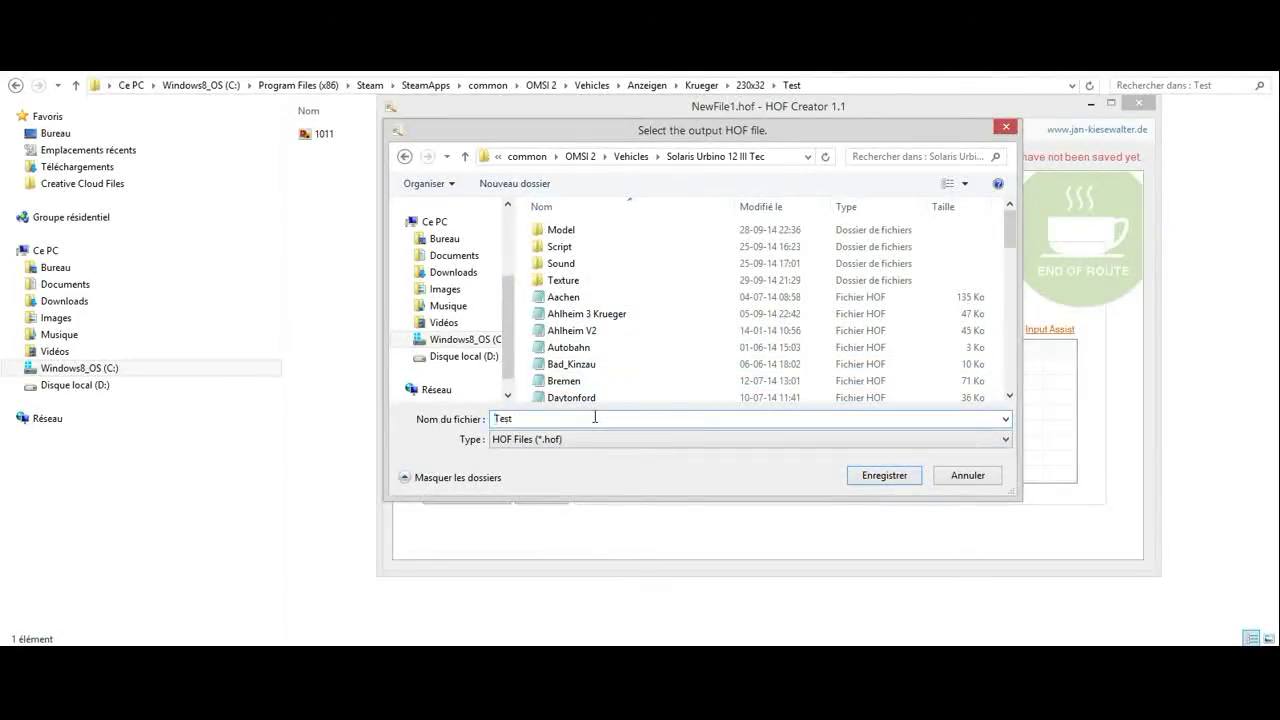
{"action": "left_click", "coordinate": [871, 477]}
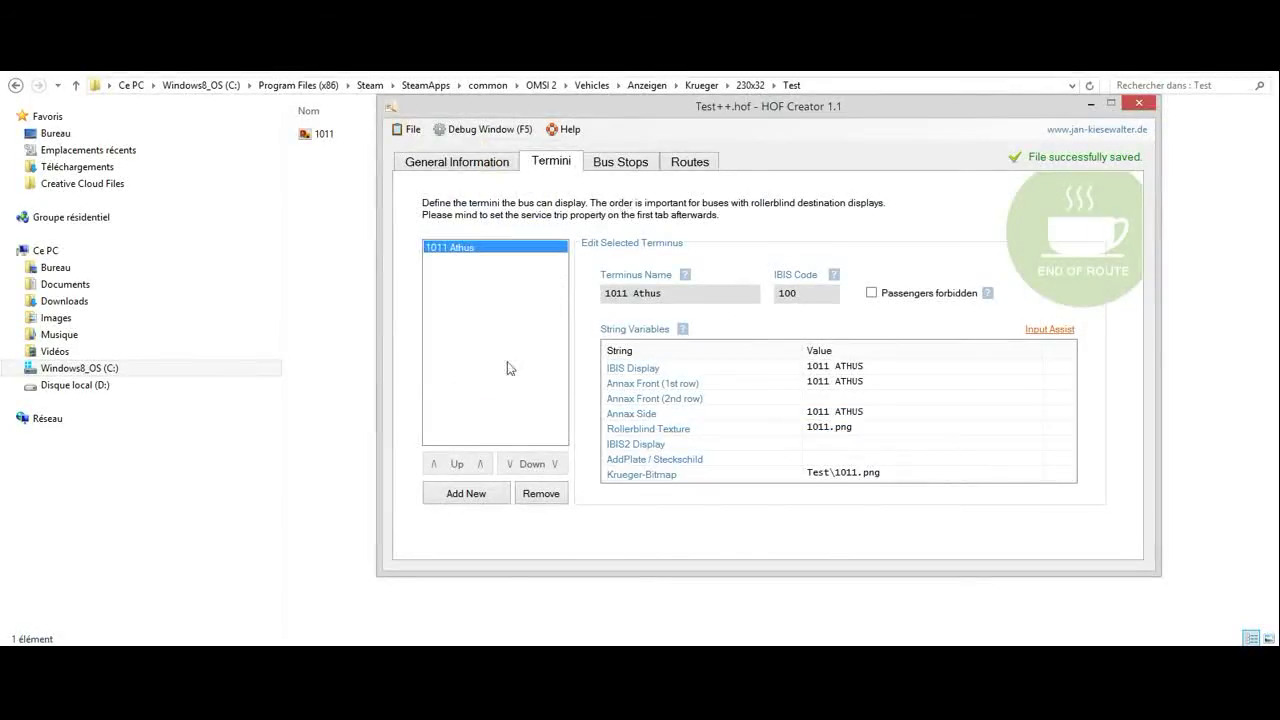
{"action": "left_click", "coordinate": [1138, 102]}
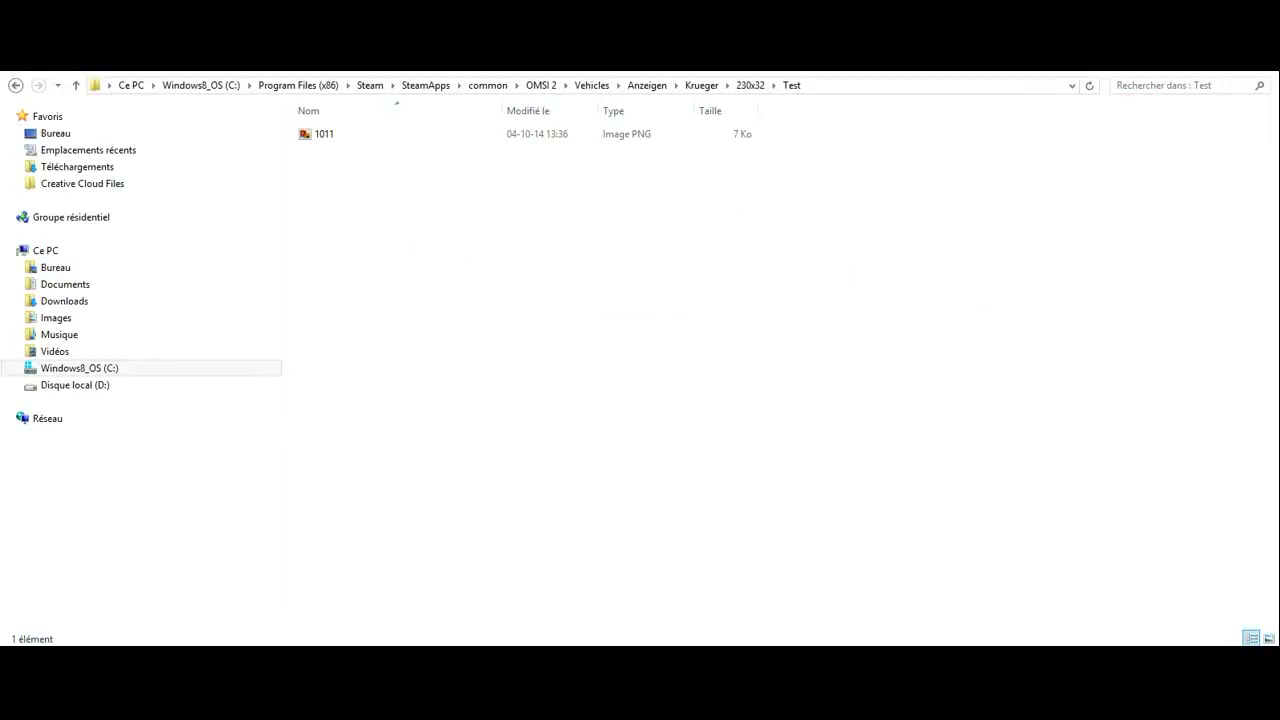
- Switch to OMSI 2 and choose to load a new game on the Houyet map
{"action": "left_click", "coordinate": [213, 655]}
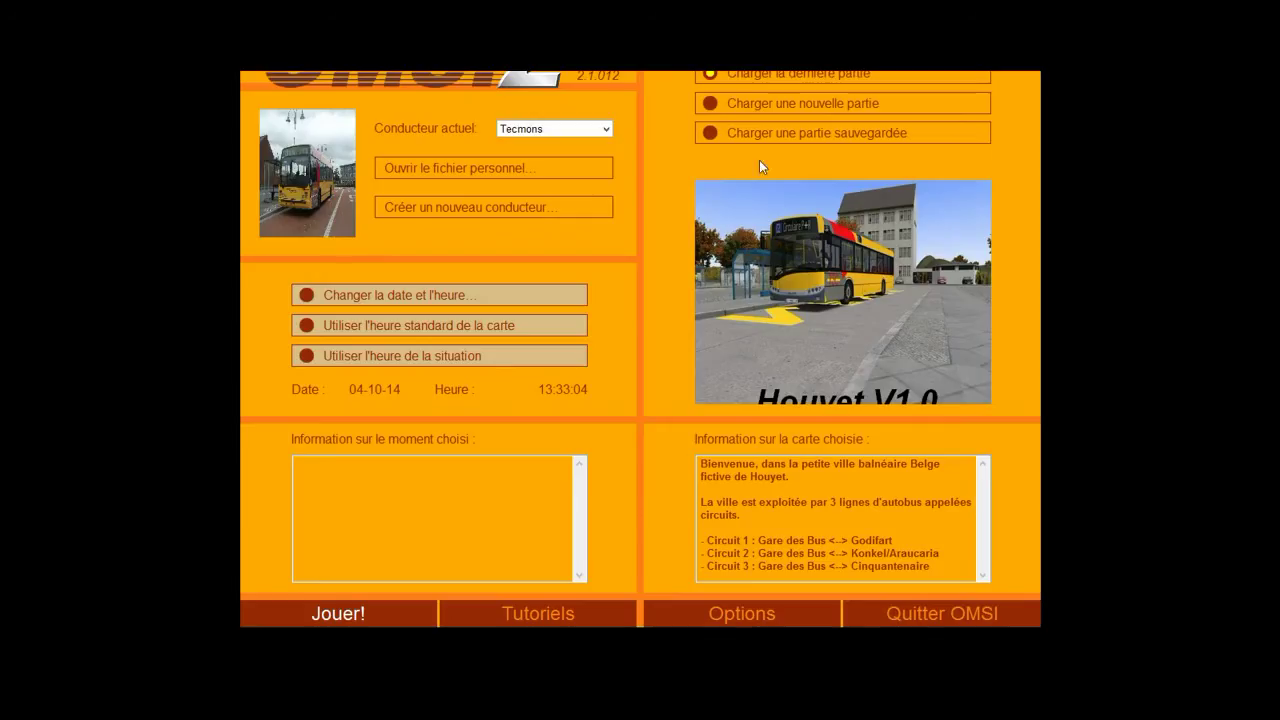
{"action": "left_click", "coordinate": [776, 104]}
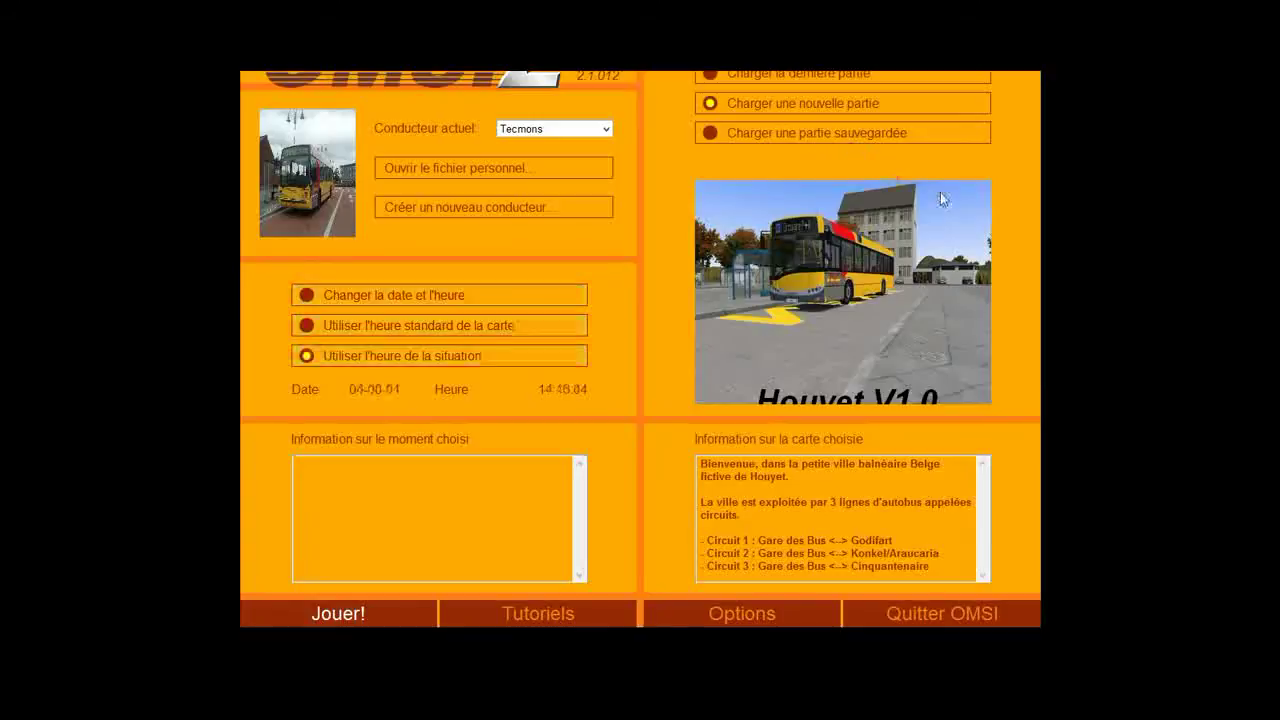
{"action": "left_click", "coordinate": [915, 68]}
{"action": "left_click", "coordinate": [915, 68]}
{"action": "left_click", "coordinate": [915, 68]}
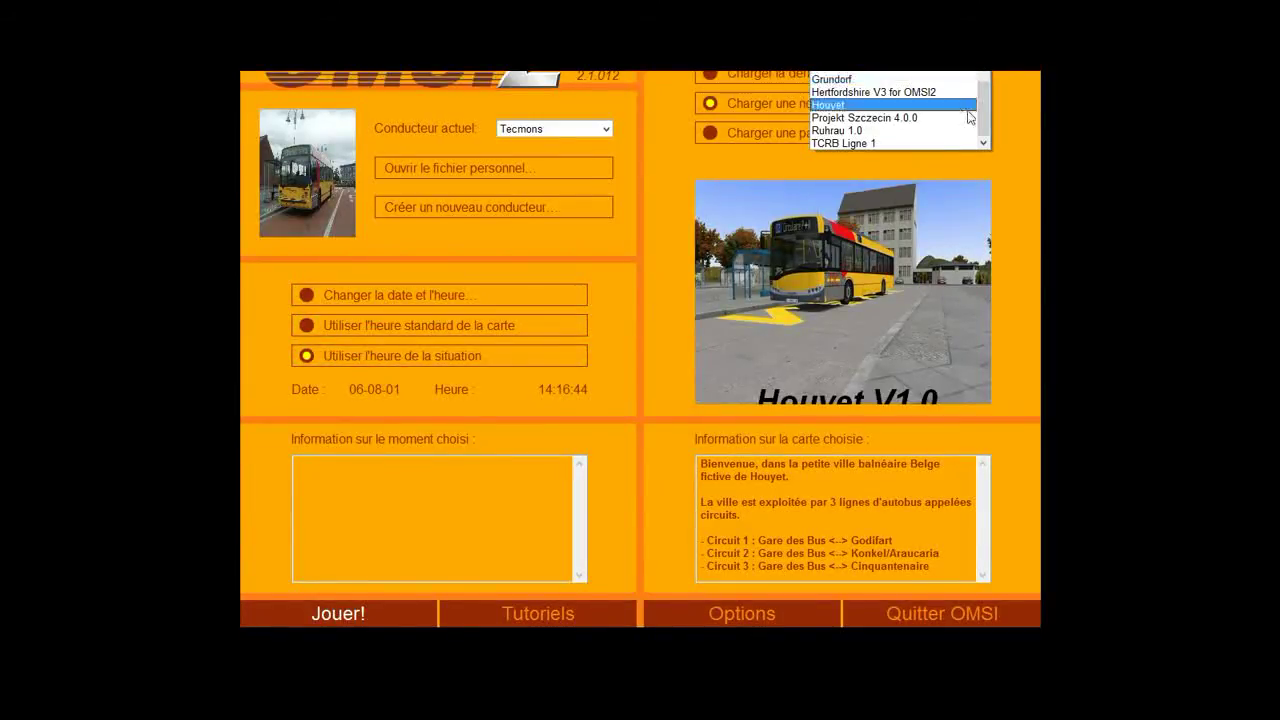
{"action": "left_click", "coordinate": [1009, 251]}
- Set the game's time, date and year to the current ones, 13:41:51 on 4-10-2014, and start playing
{"action": "left_click", "coordinate": [562, 299]}
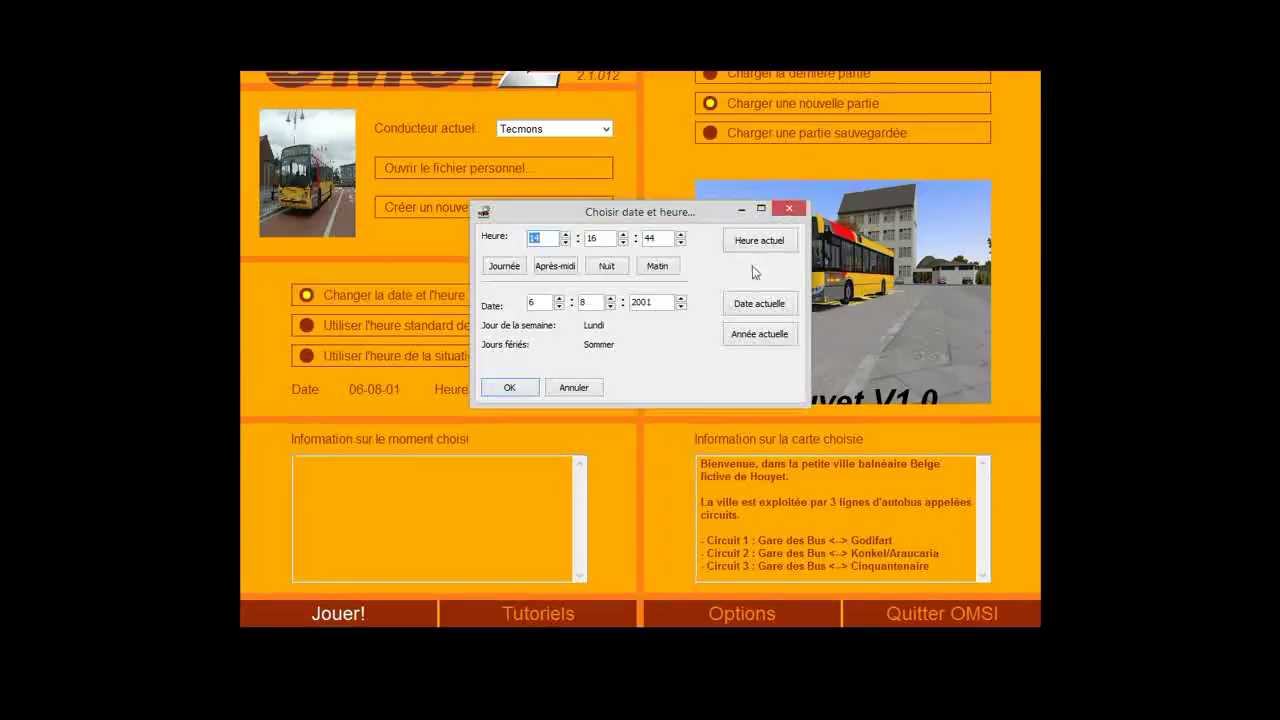
{"action": "left_click", "coordinate": [755, 314]}
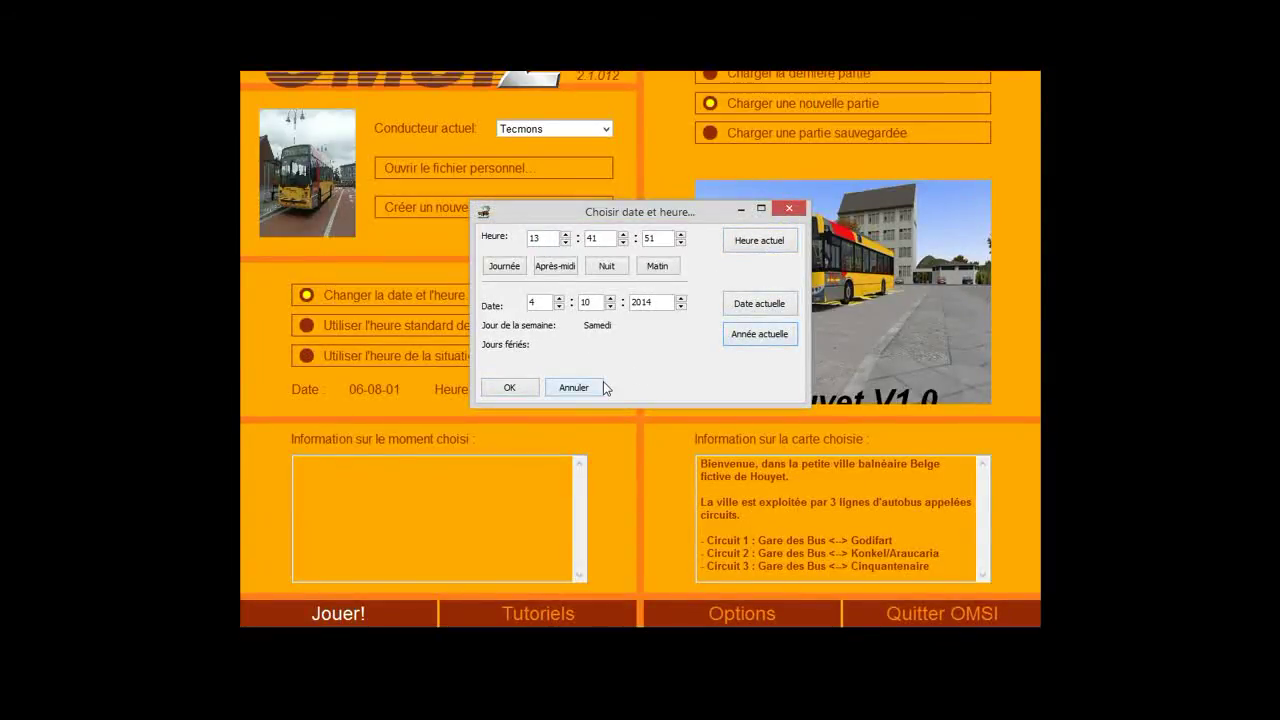
{"action": "left_click", "coordinate": [500, 390]}
{"action": "left_click", "coordinate": [378, 616]}
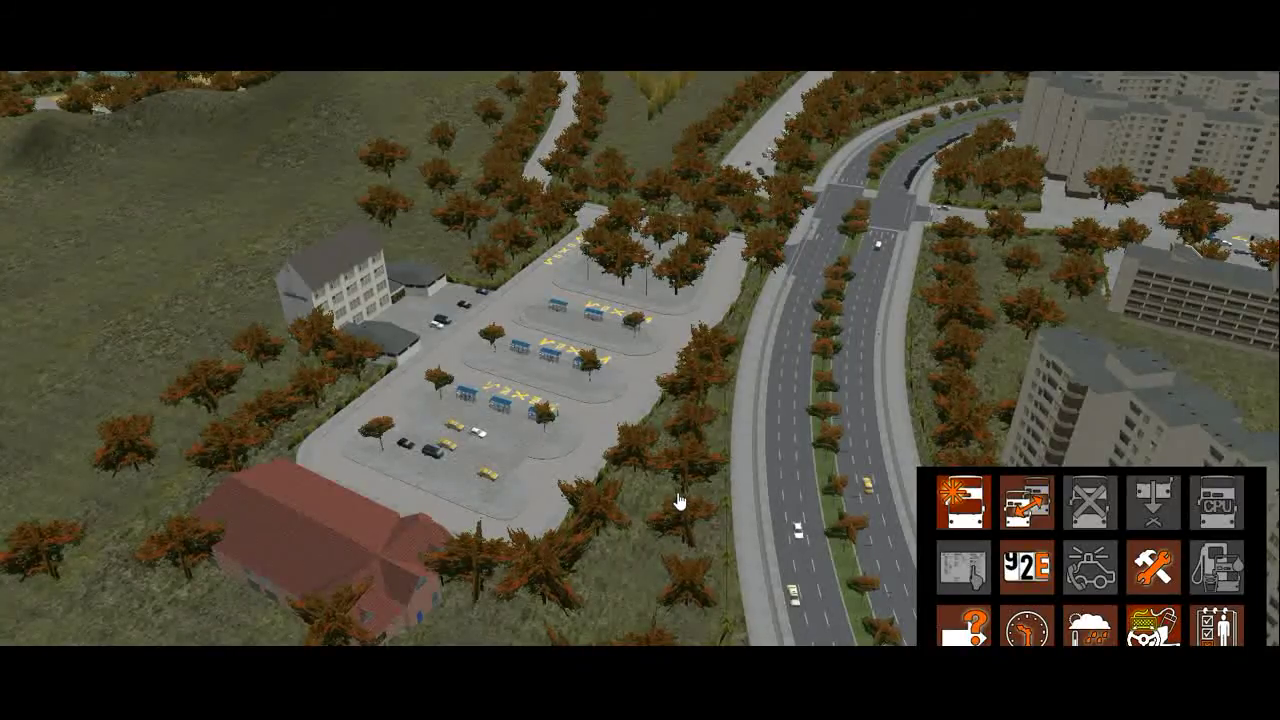
- Open the vehicle selection and choose the Solaris ZF Solaris Urbino 12 III TEC ZF with the TEC appearance
{"action": "key", "text": "ctrl+y"}
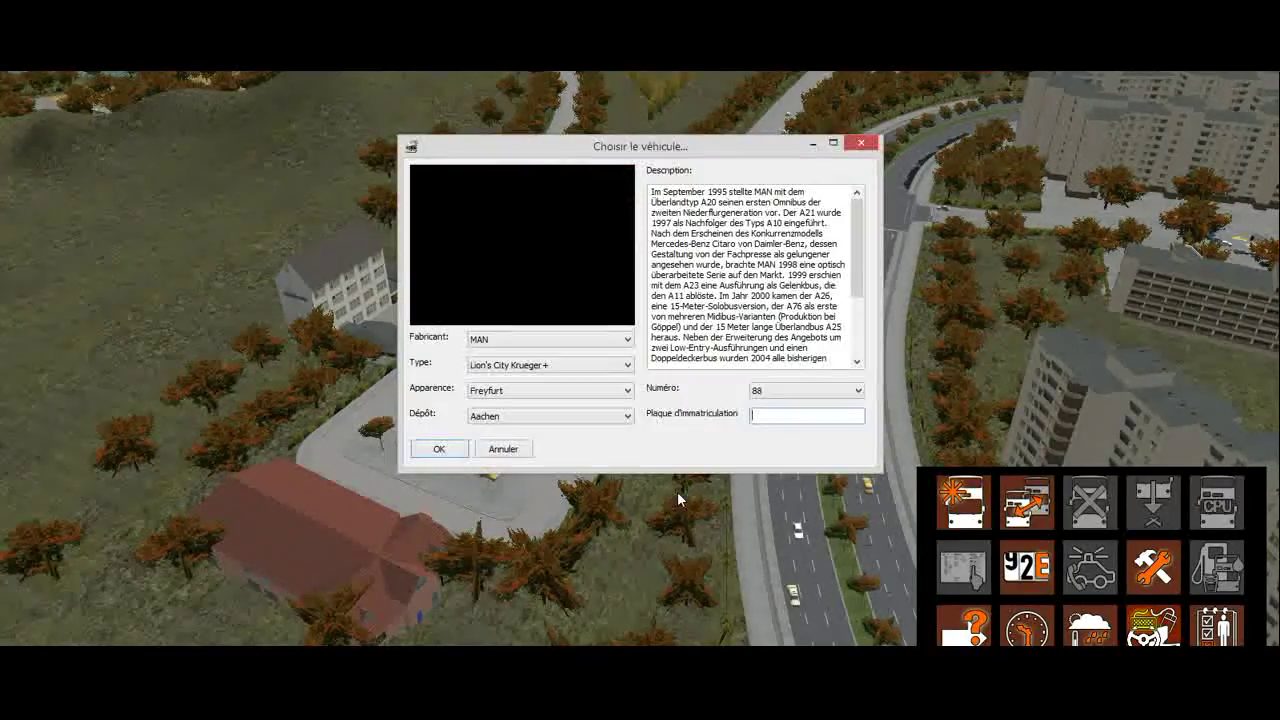
{"action": "left_click", "coordinate": [604, 341]}
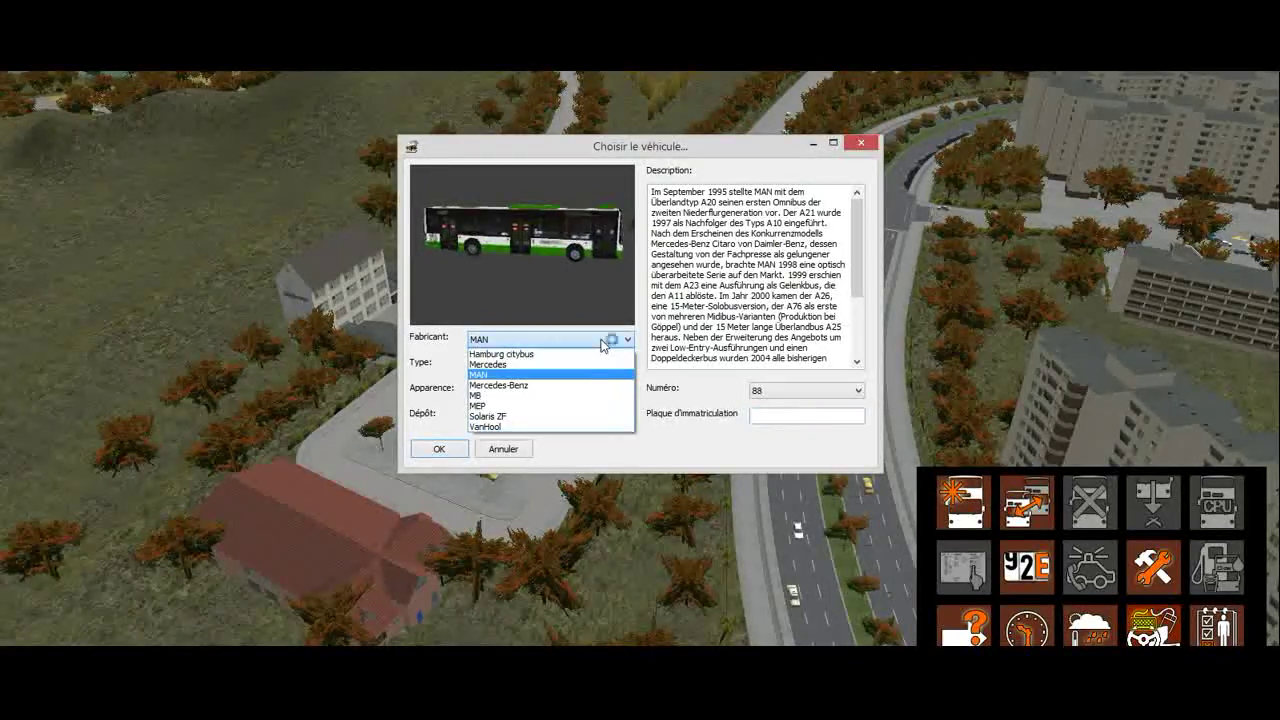
{"action": "left_click", "coordinate": [542, 417]}
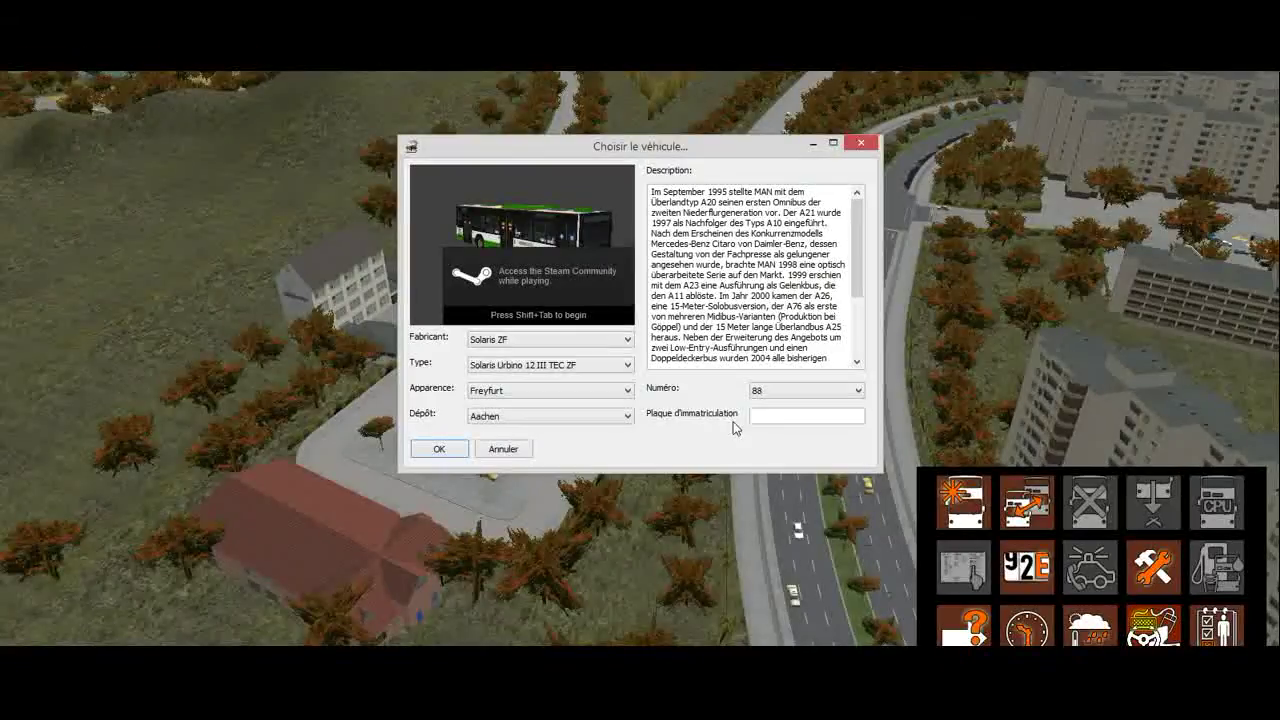
{"action": "key", "text": "Down"}
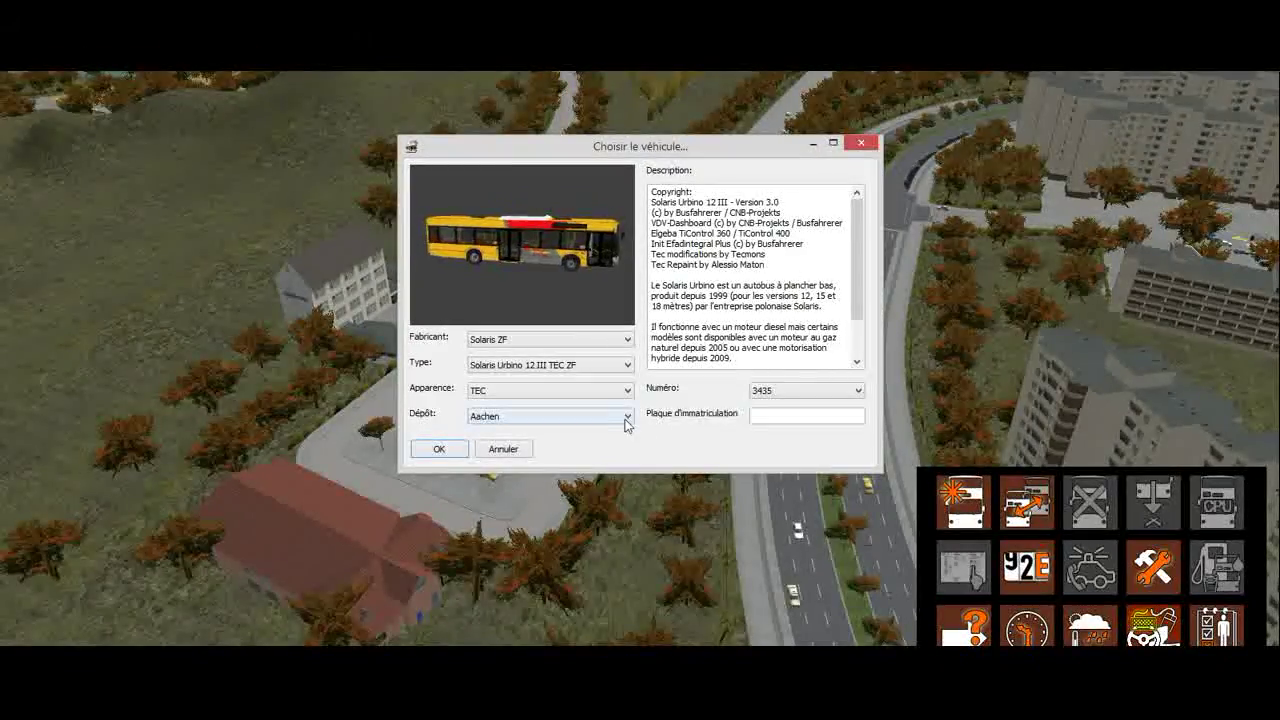
- Assign the Solaris bus to the second Test depot, give it licence plate 4545, and accept the vehicle
{"action": "left_click", "coordinate": [618, 425]}
{"action": "left_click_drag", "start_coordinate": [628, 436], "coordinate": [632, 492]}
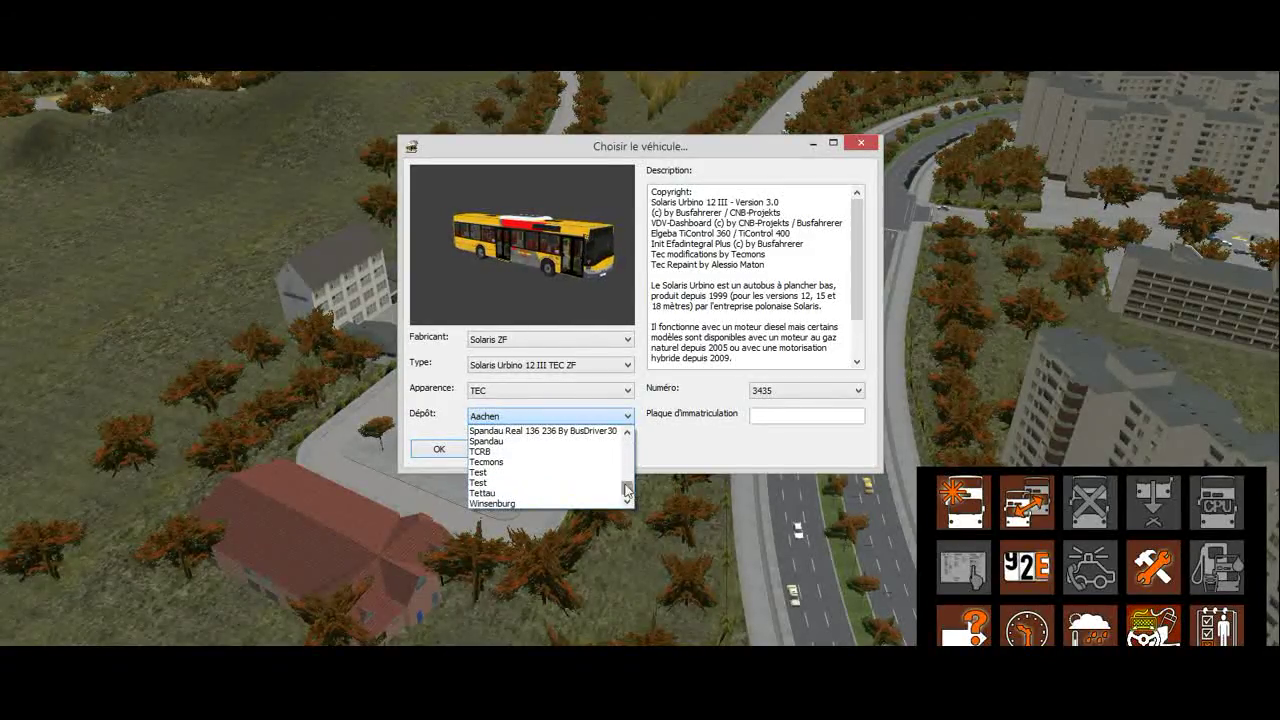
{"action": "left_click", "coordinate": [592, 481]}
{"action": "left_click", "coordinate": [438, 449]}
{"action": "left_click", "coordinate": [740, 334]}
{"action": "left_click", "coordinate": [790, 414]}
{"action": "type", "text": "4545"}
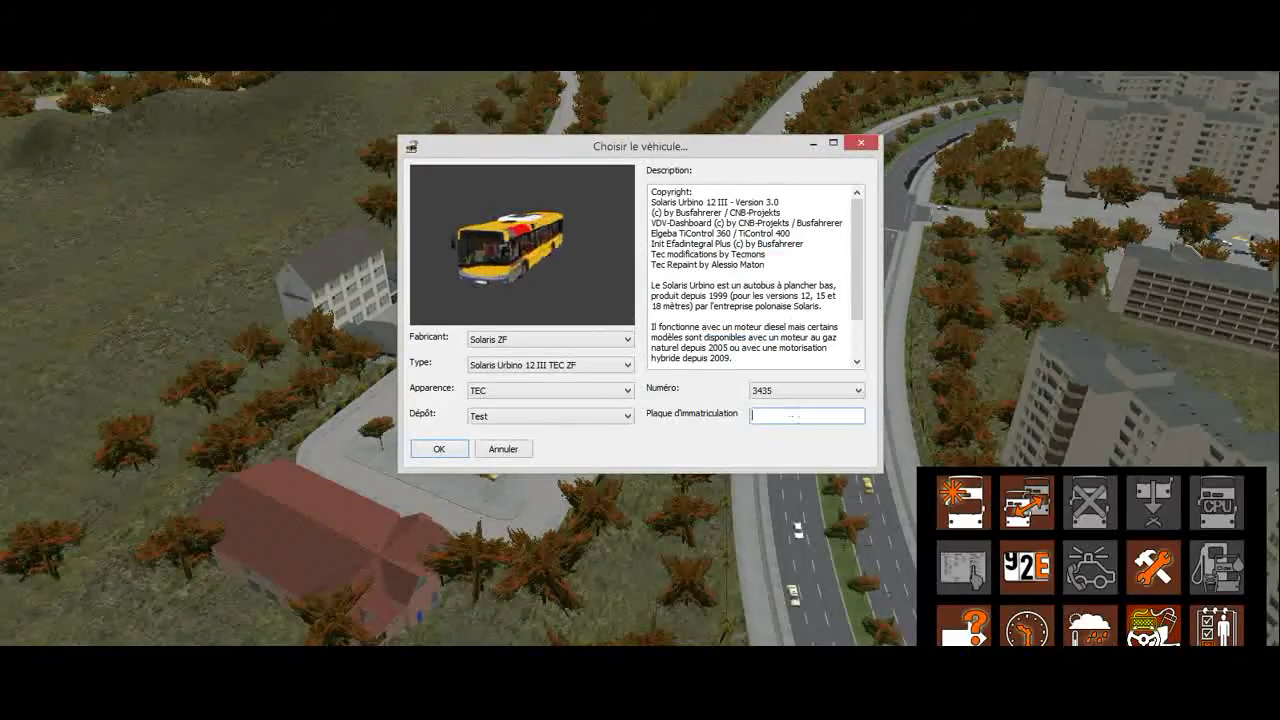
{"action": "left_click", "coordinate": [438, 449]}
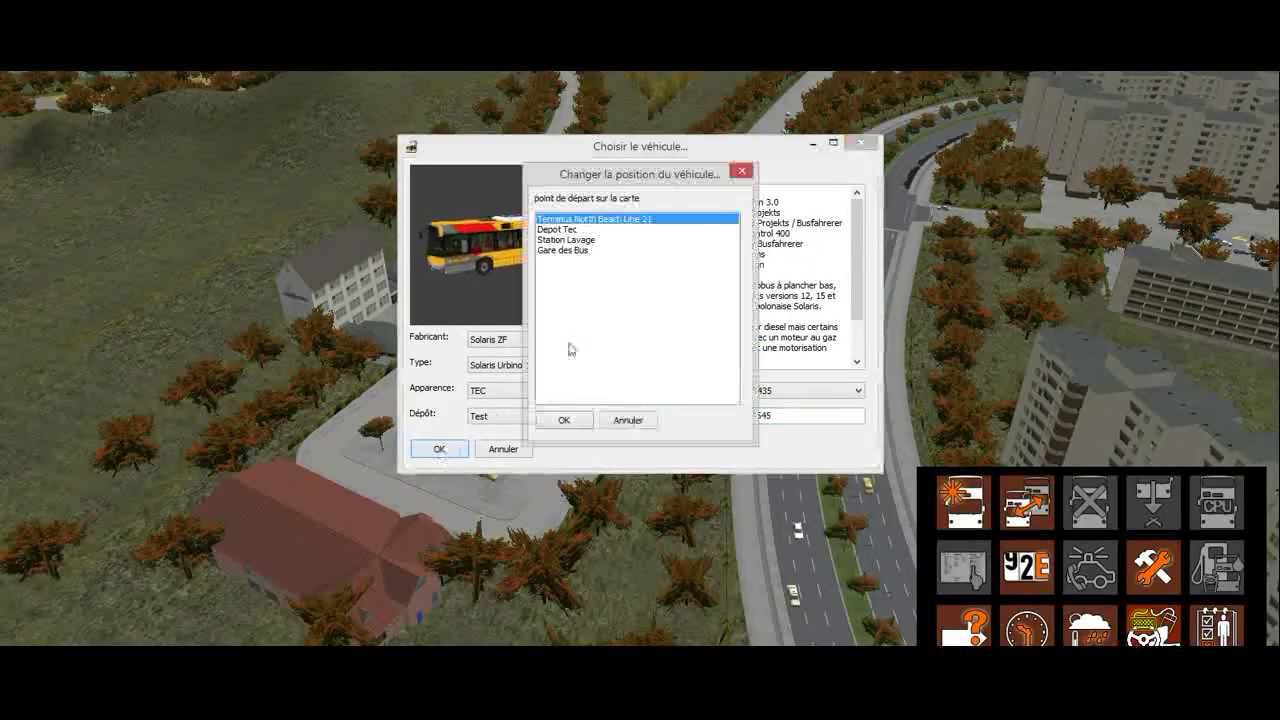
- Place the bus at the Depot Tec starting point and power up its electrics from the driver's view
{"action": "left_click", "coordinate": [560, 229]}
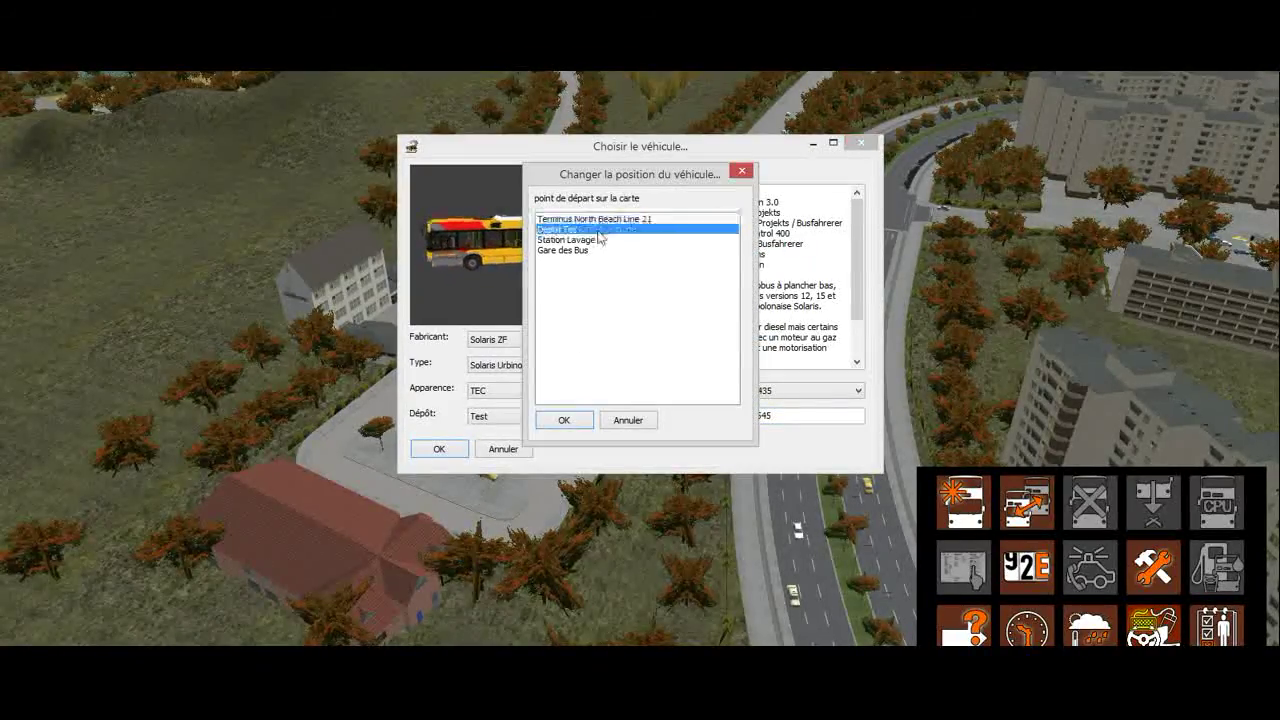
{"action": "left_click", "coordinate": [564, 420]}
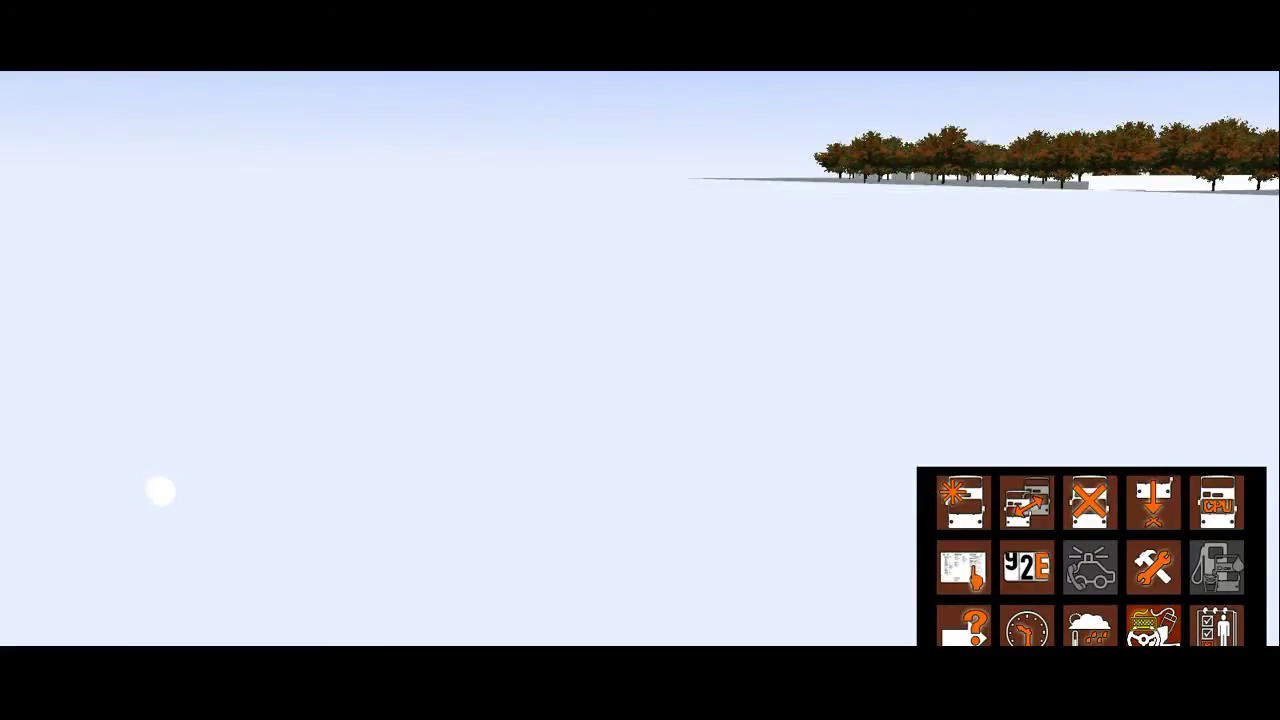
{"action": "key", "text": "F1"}
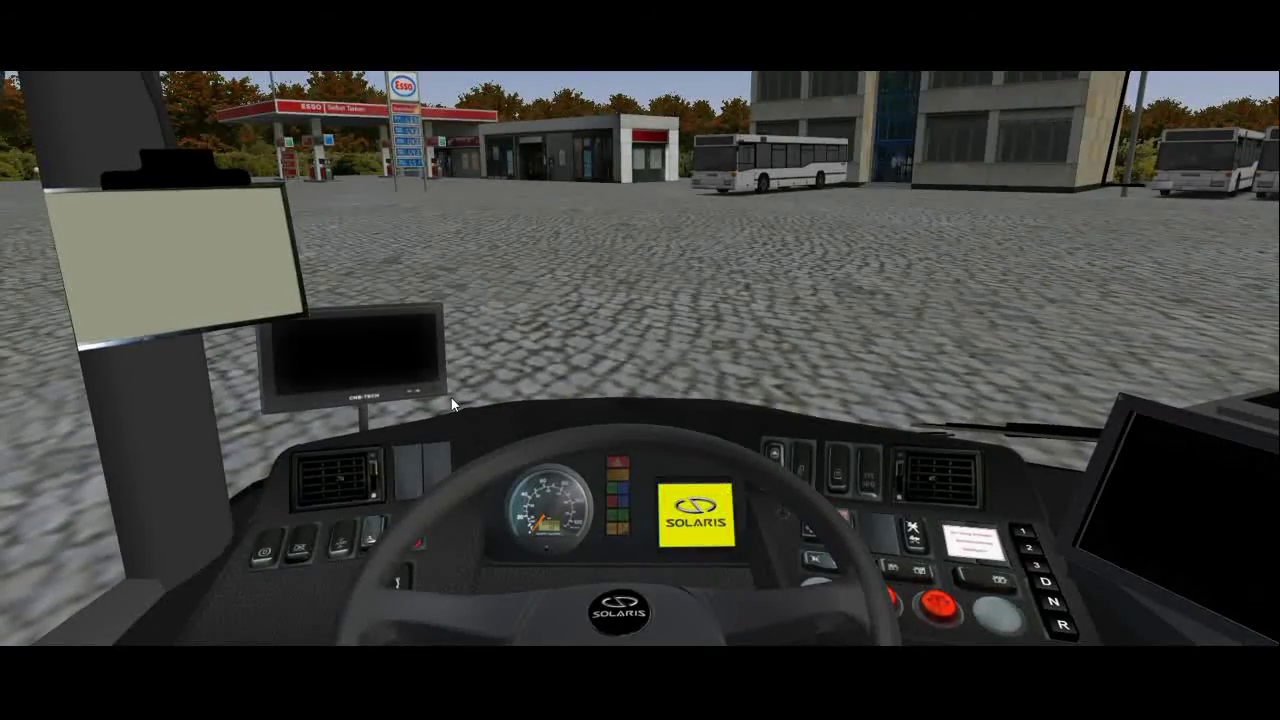
{"action": "left_click", "coordinate": [766, 359]}
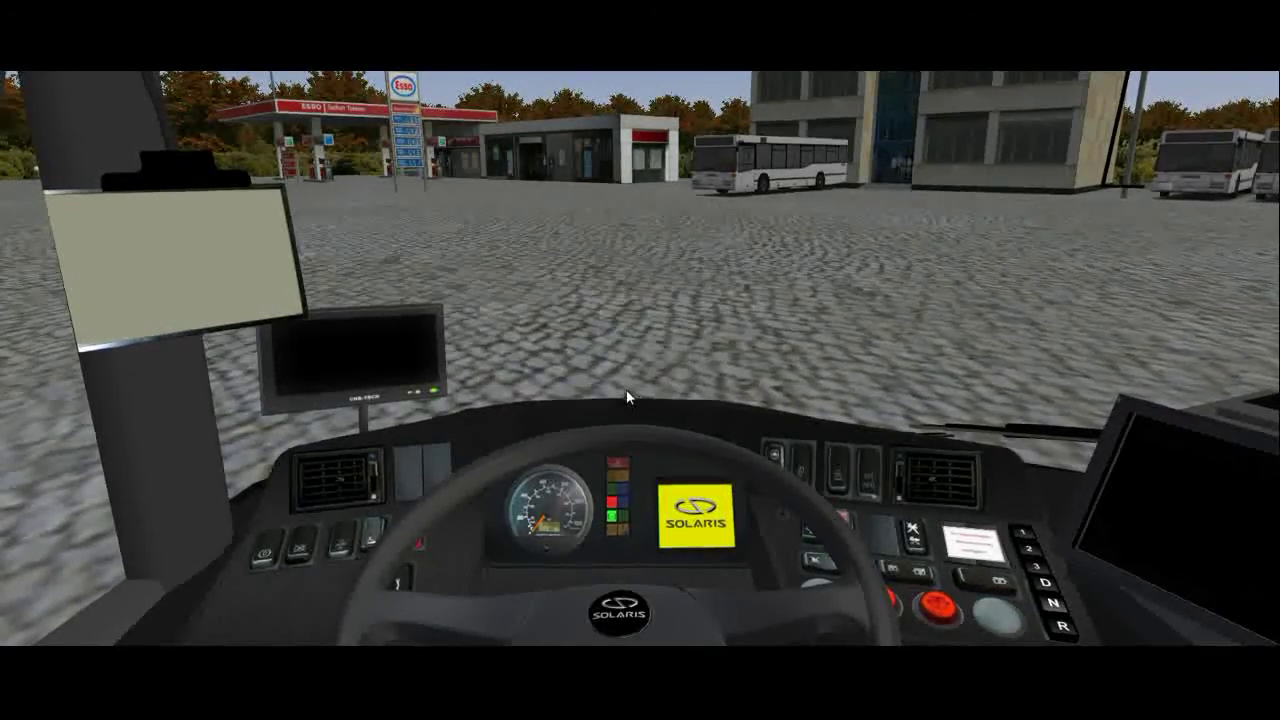
- View the bus from outside and set its destination to 1011 Athus, leaving the line field empty
{"action": "left_click_drag", "start_coordinate": [410, 295], "coordinate": [486, 294]}
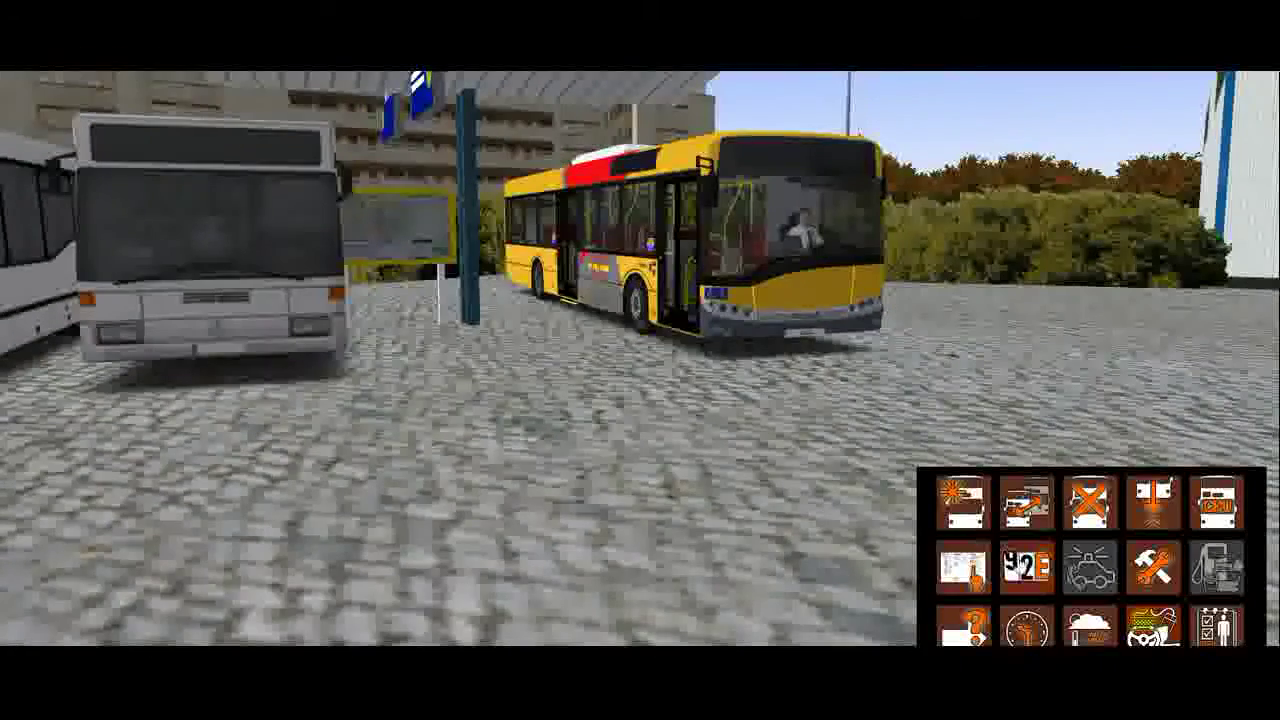
{"action": "left_click", "coordinate": [1027, 566]}
{"action": "left_click", "coordinate": [726, 310]}
{"action": "left_click", "coordinate": [665, 322]}
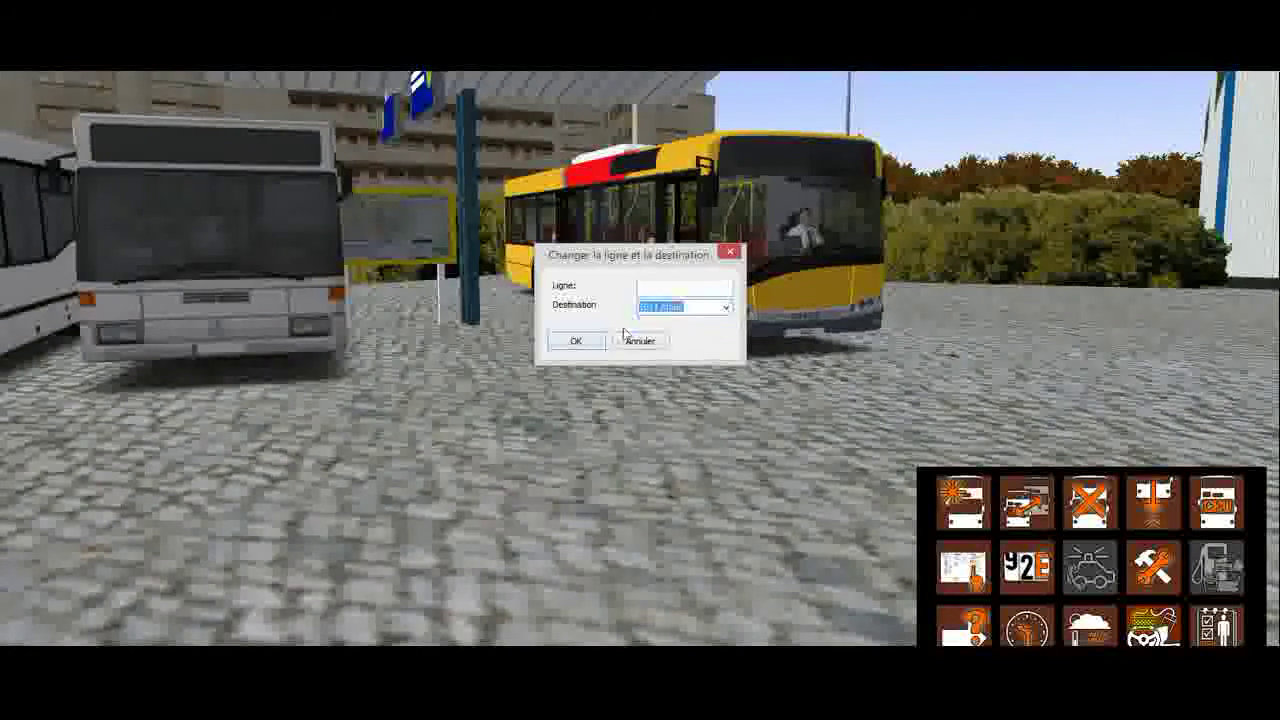
{"action": "left_click", "coordinate": [575, 341]}
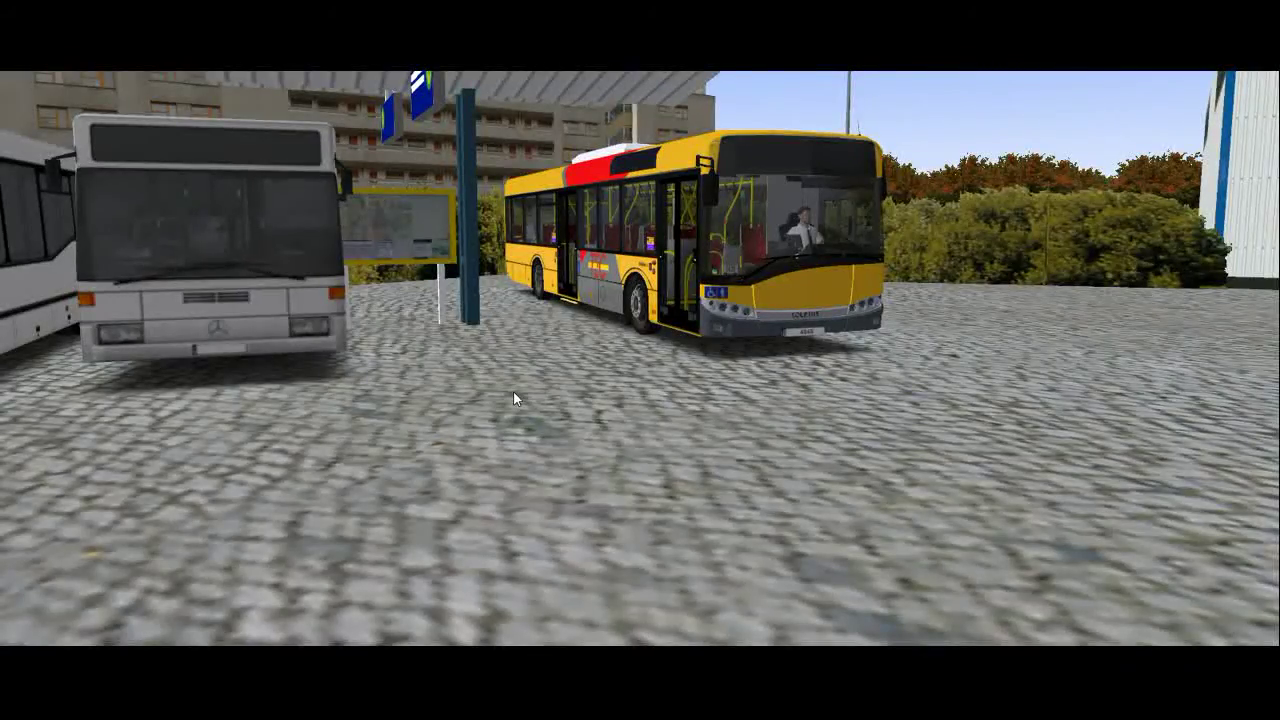
- Examine the destination display on the front and side of the bus from several outside angles
{"action": "left_click_drag", "start_coordinate": [513, 390], "coordinate": [533, 374]}
{"action": "left_click_drag", "start_coordinate": [499, 360], "coordinate": [568, 371]}
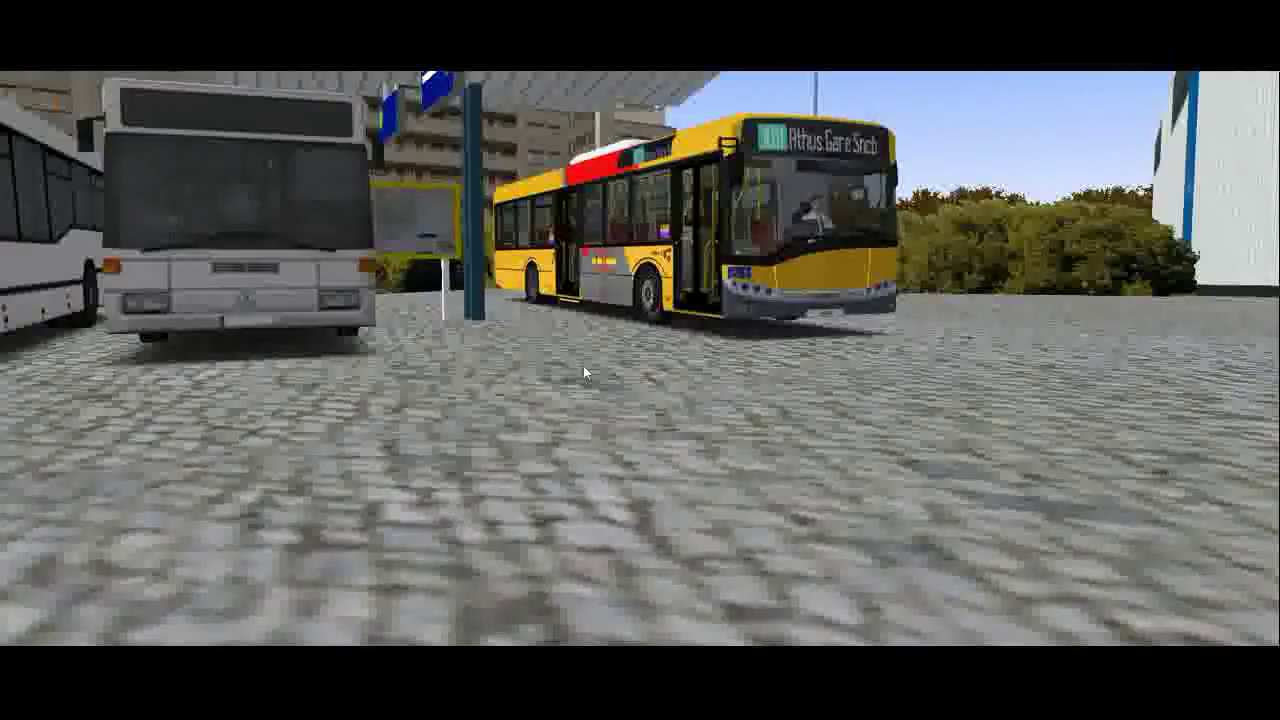
{"action": "left_click_drag", "start_coordinate": [583, 365], "coordinate": [540, 378]}
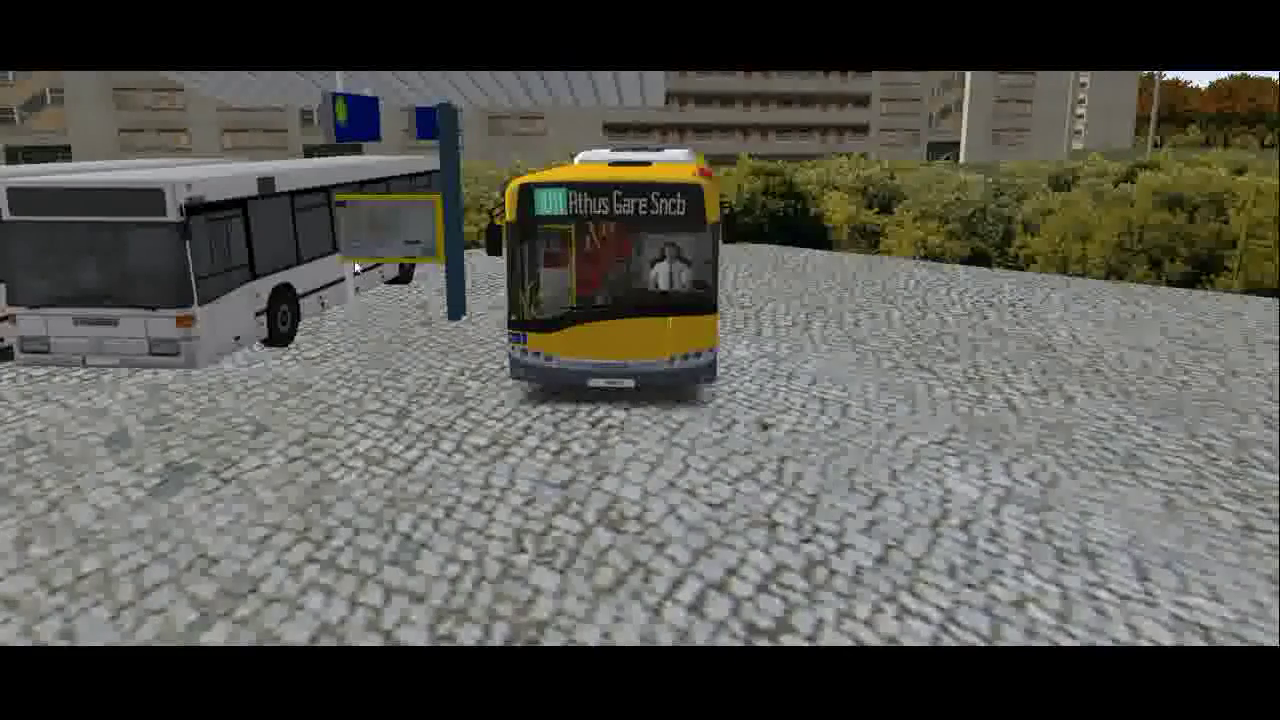
{"action": "left_click_drag", "start_coordinate": [394, 349], "coordinate": [545, 347]}
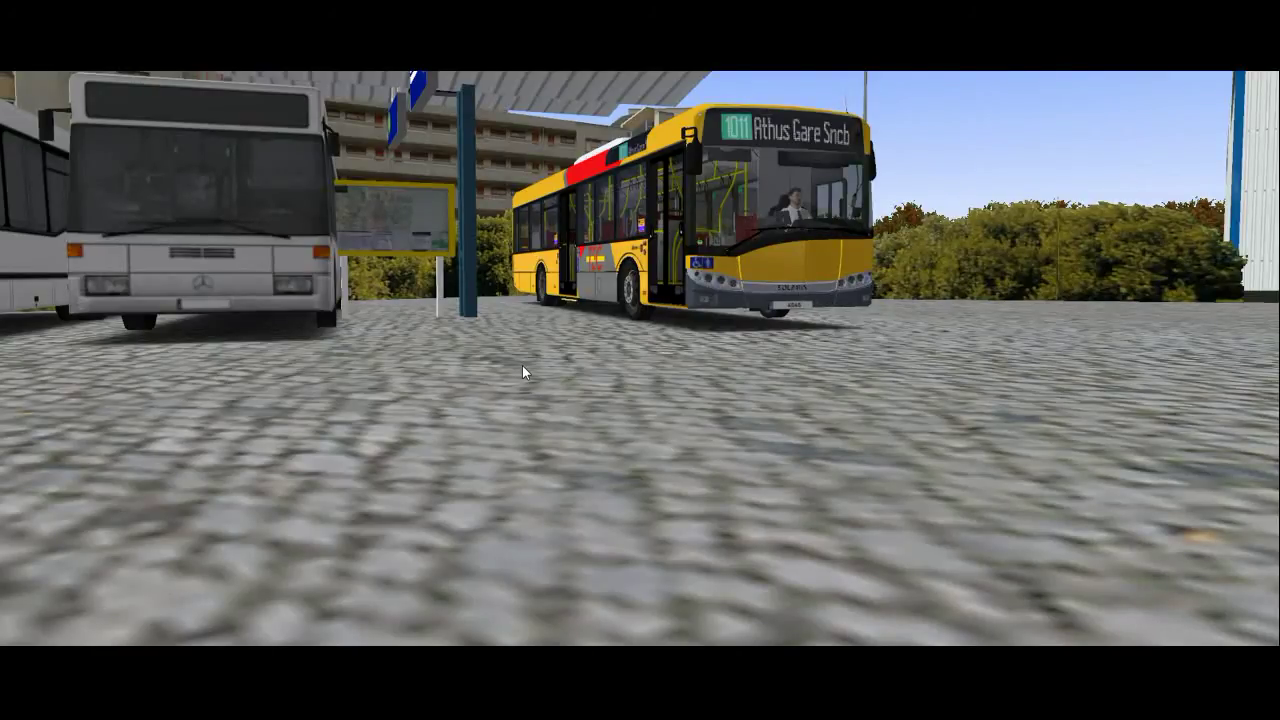
- Switch to File Explorer and go up to the Krueger folder to look over its display image files
{"action": "key", "text": "Escape"}
{"action": "left_click", "coordinate": [652, 350]}
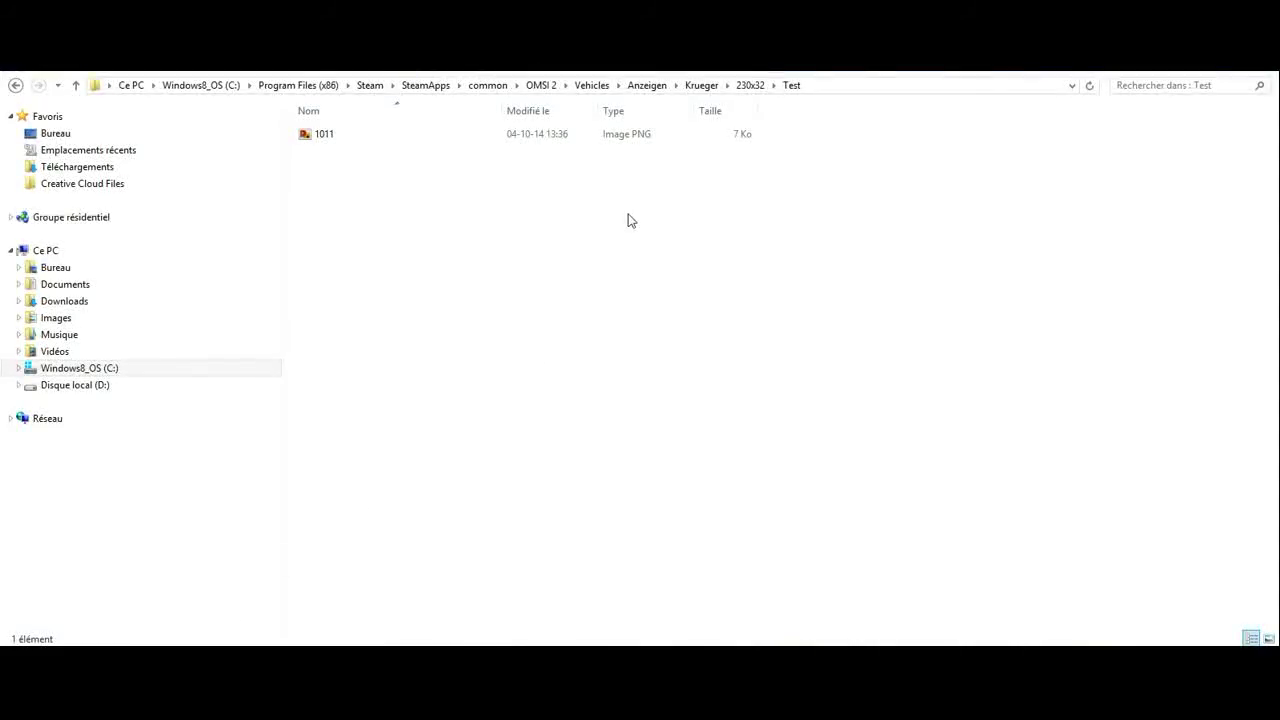
{"action": "left_click", "coordinate": [702, 86]}
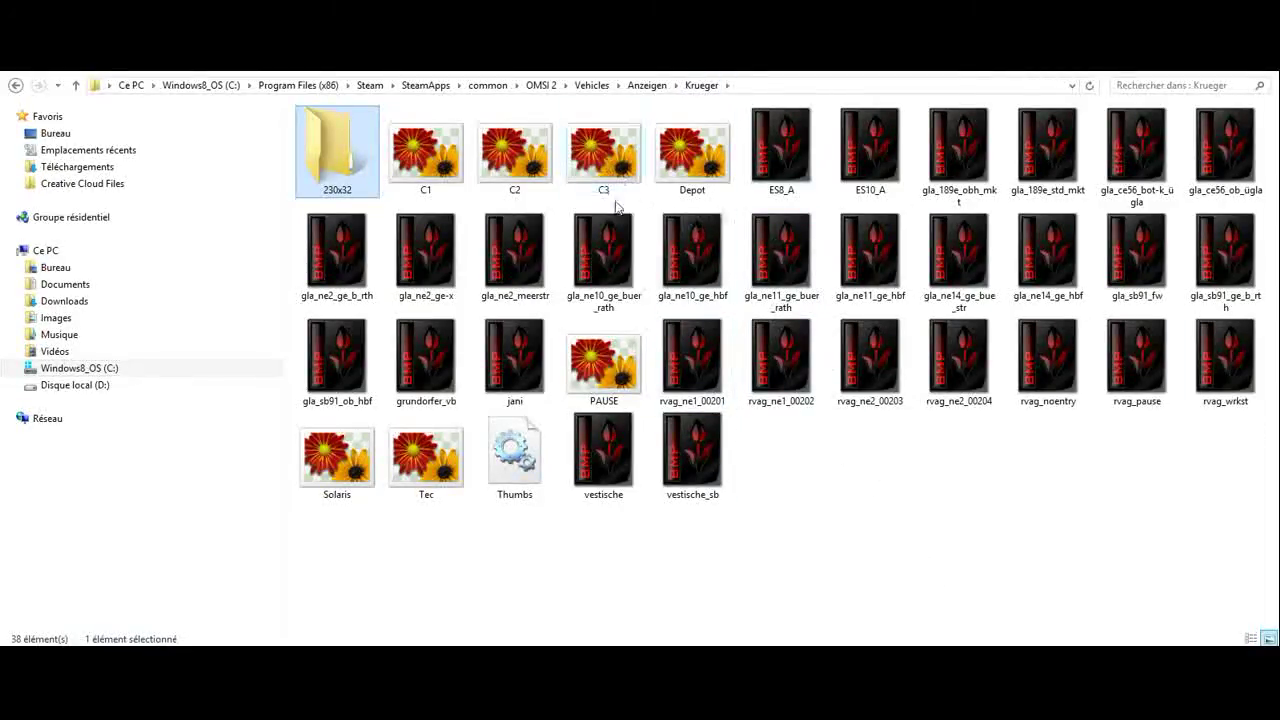
{"action": "left_click", "coordinate": [797, 185]}
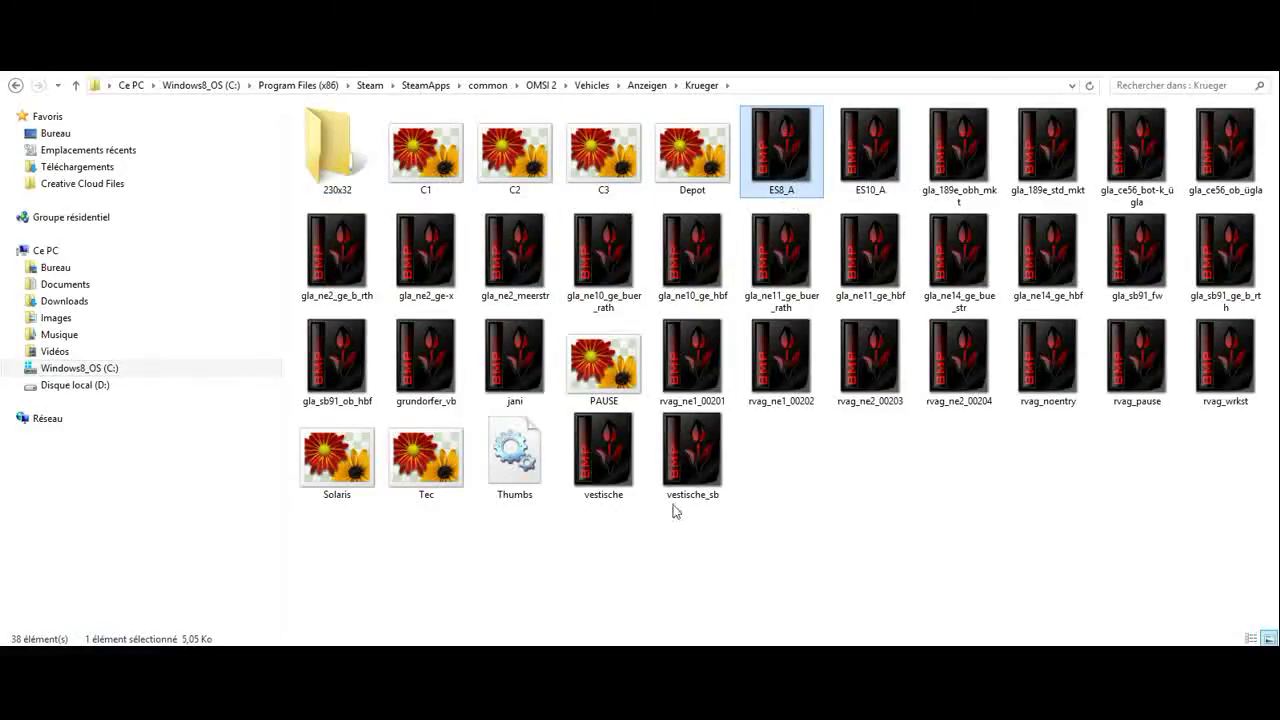
{"action": "left_click", "coordinate": [654, 534]}
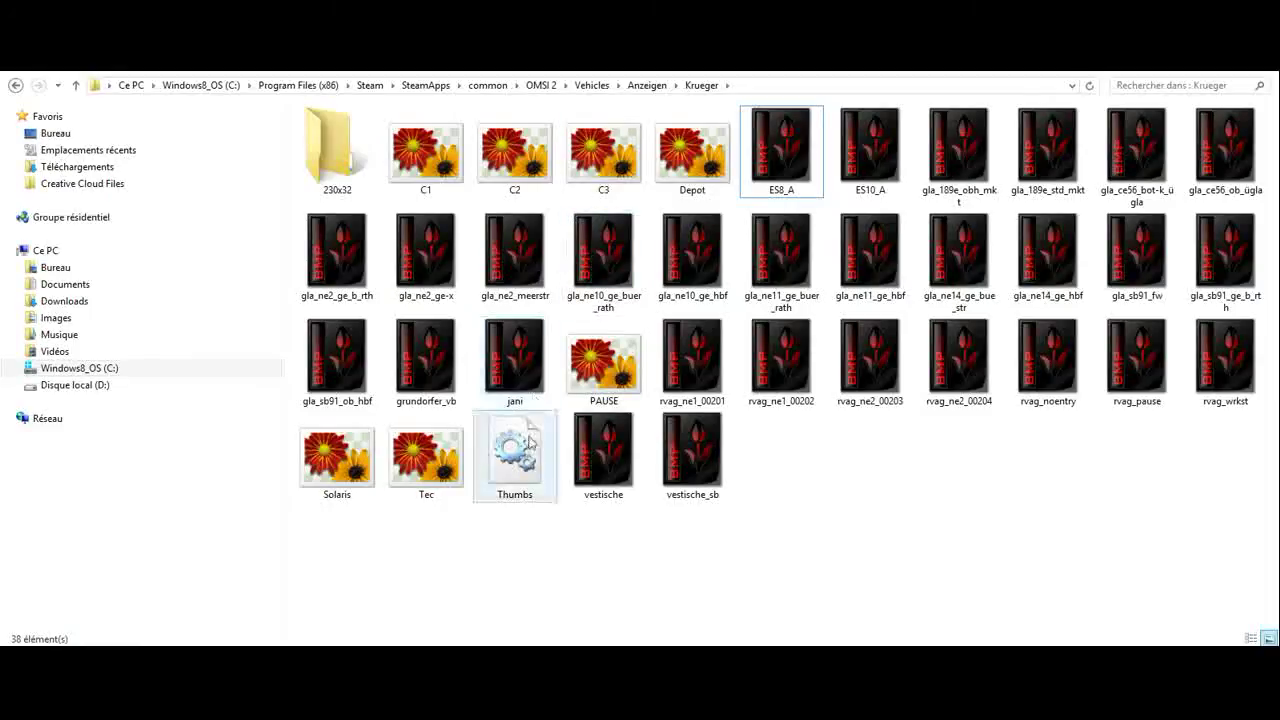